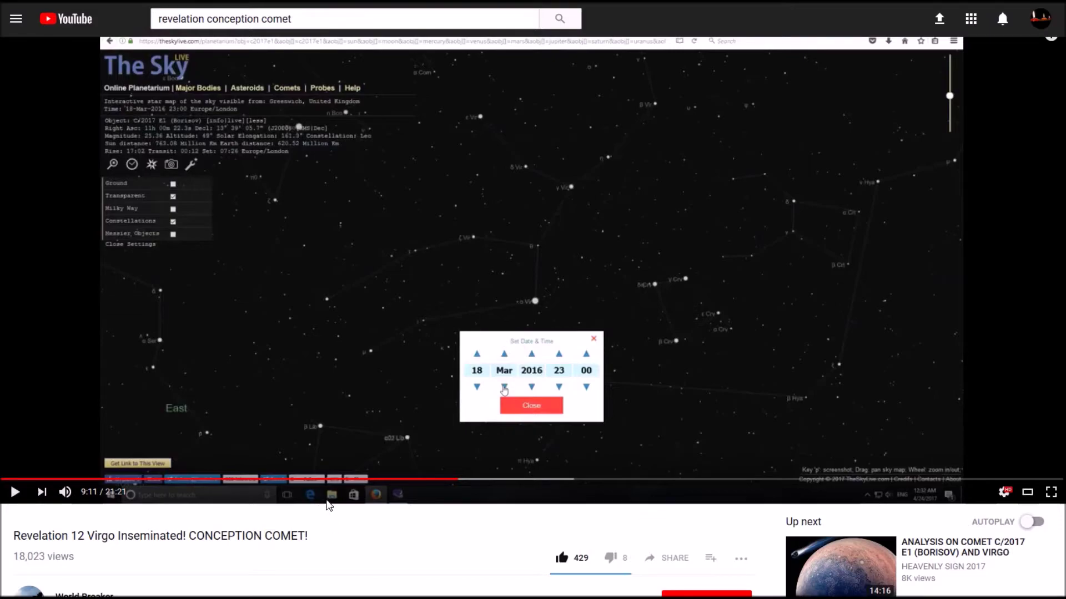
Step: Scroll down the YouTube page past the TheSkyLive comet video
scroll(330, 502, down, 9)
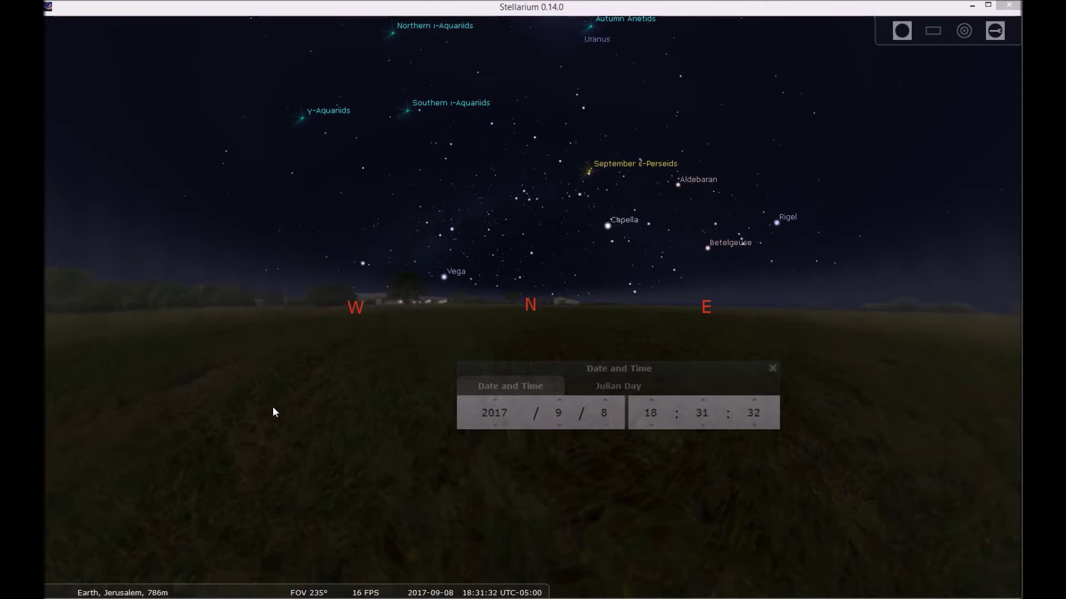
Step: Open the Configuration plugins list and the Solar System Editor's settings
mouse_move(64, 533)
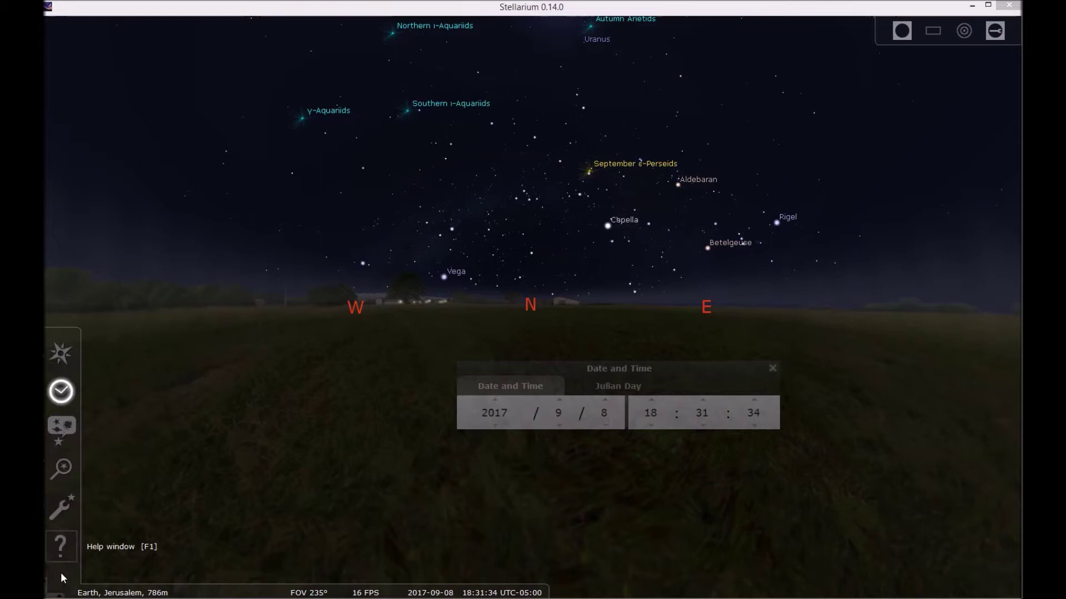
click(62, 516)
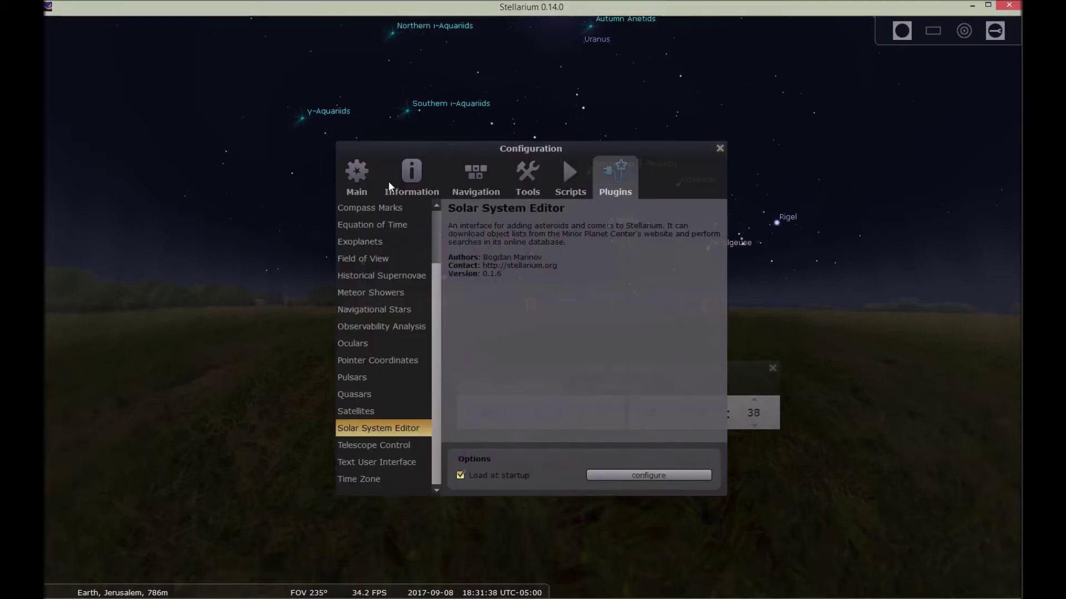
click(366, 179)
click(411, 177)
click(572, 179)
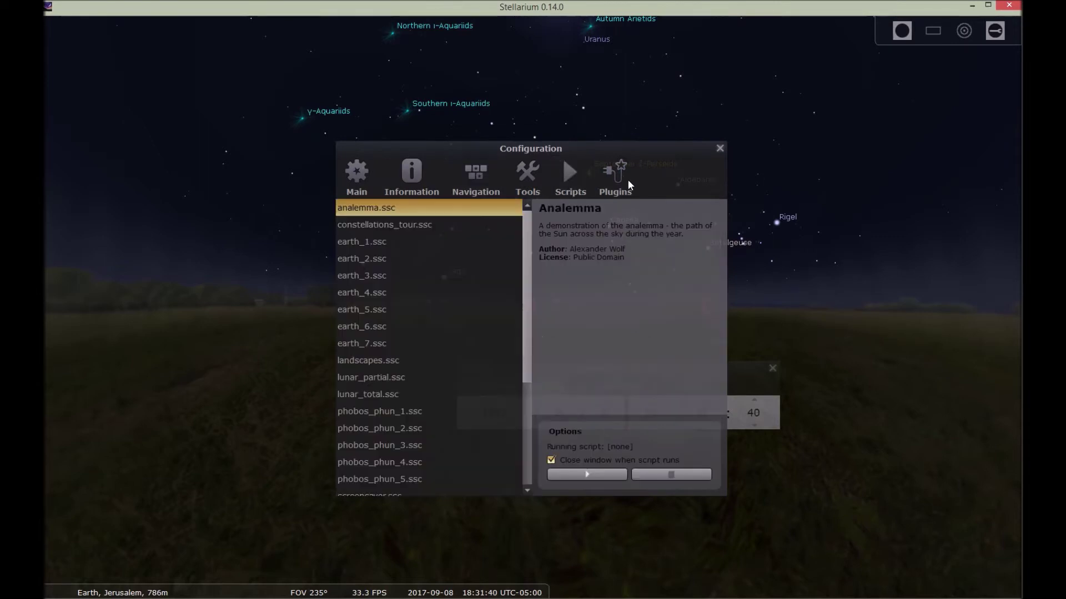
click(618, 170)
scroll(438, 250, up, 3)
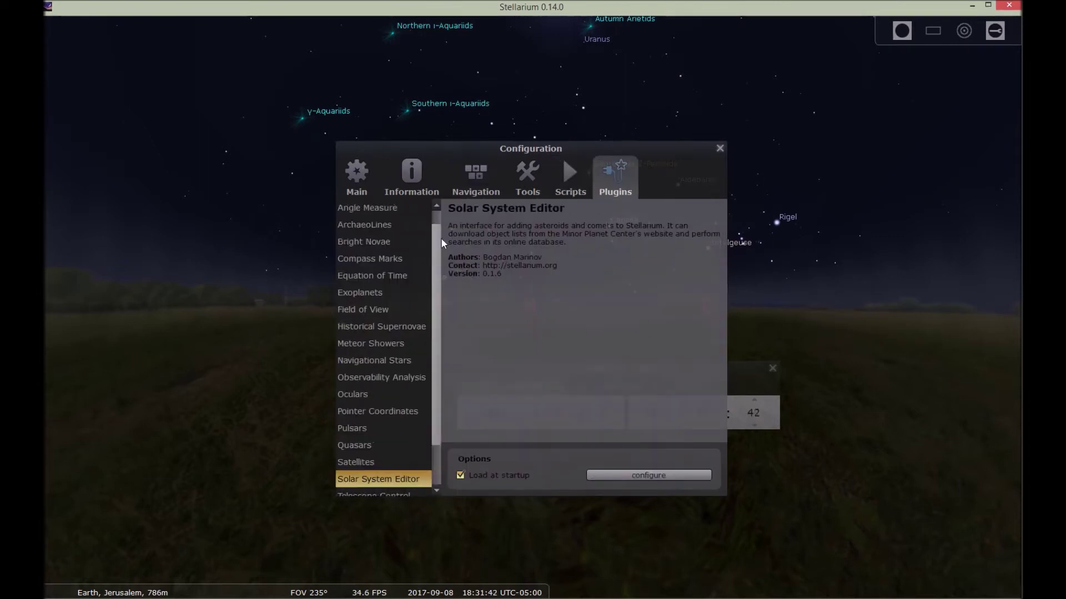
scroll(441, 248, down, 3)
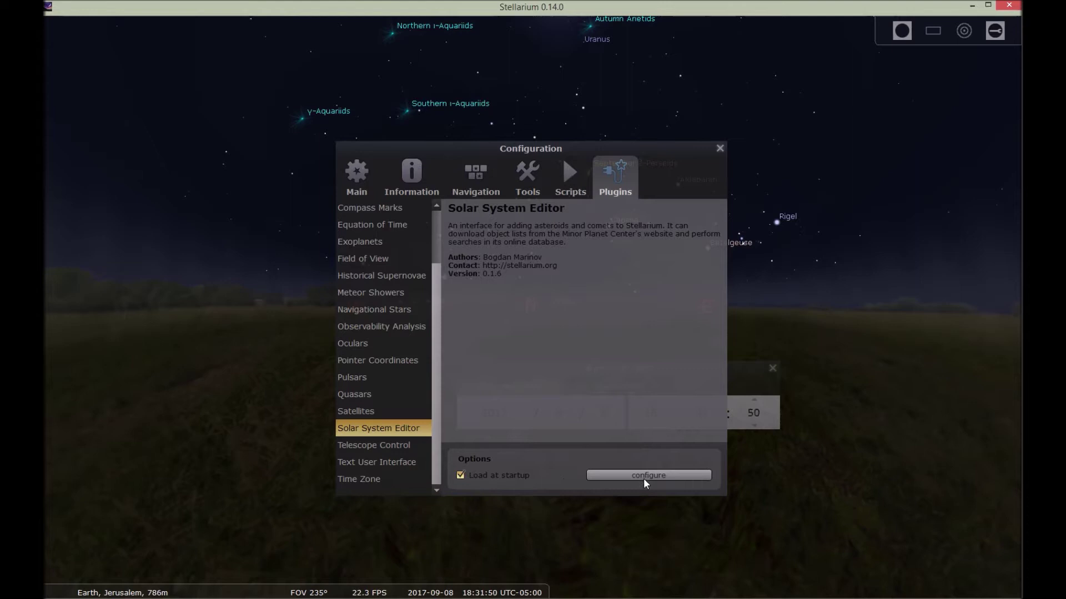
click(680, 476)
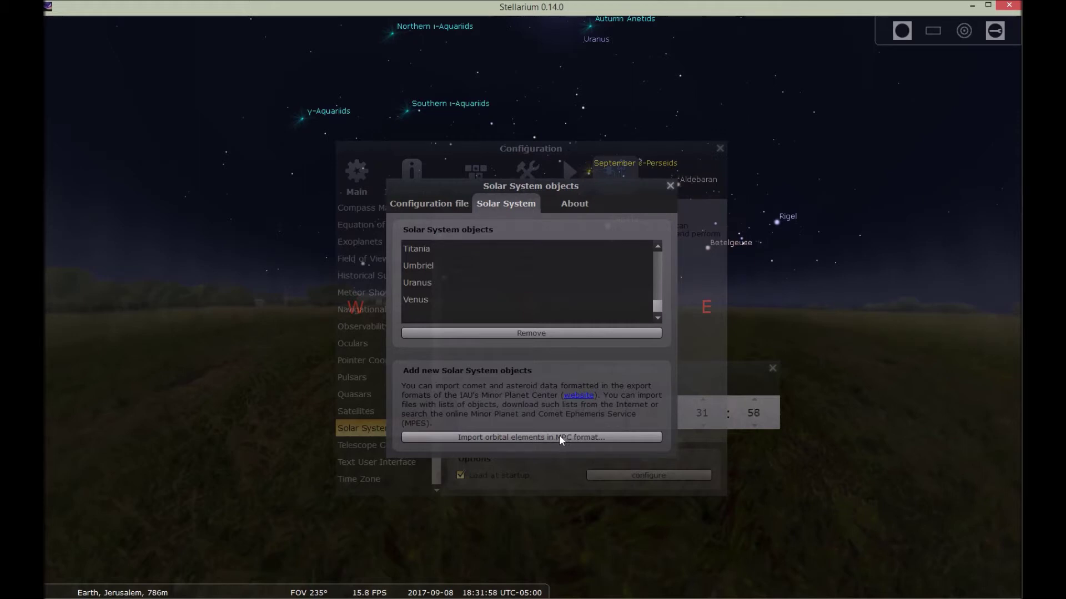
Step: Fetch MPC-format comet orbital elements from MPC's list of observable comets
click(529, 439)
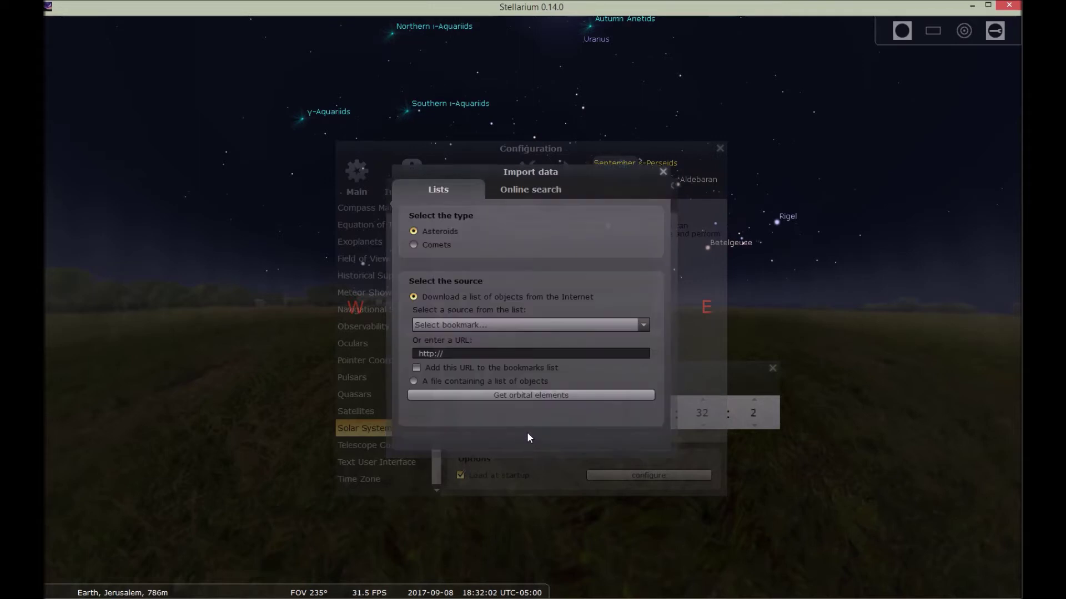
click(415, 244)
click(527, 325)
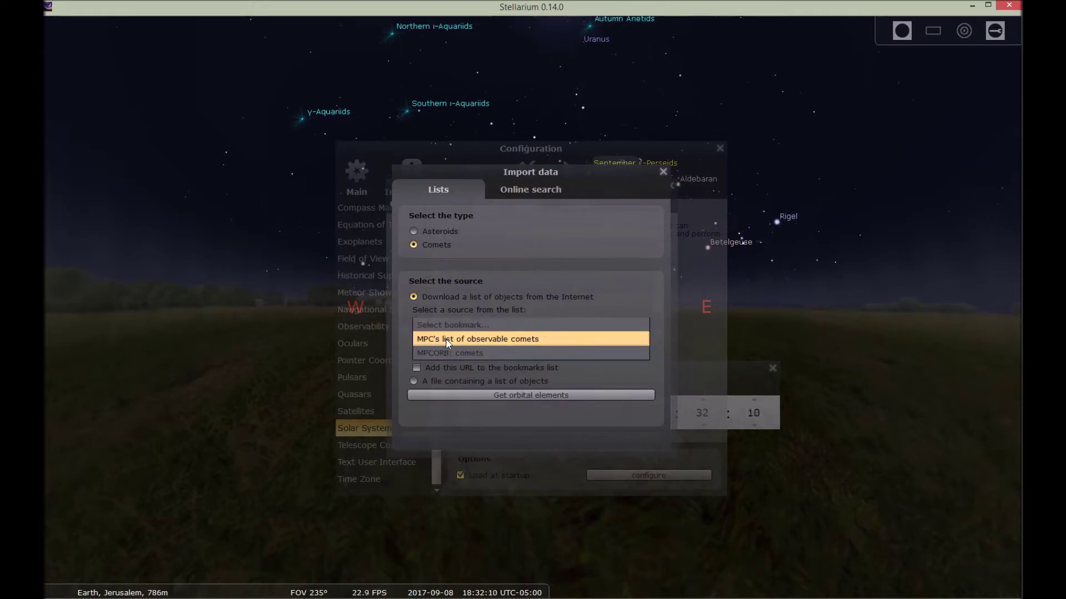
click(546, 340)
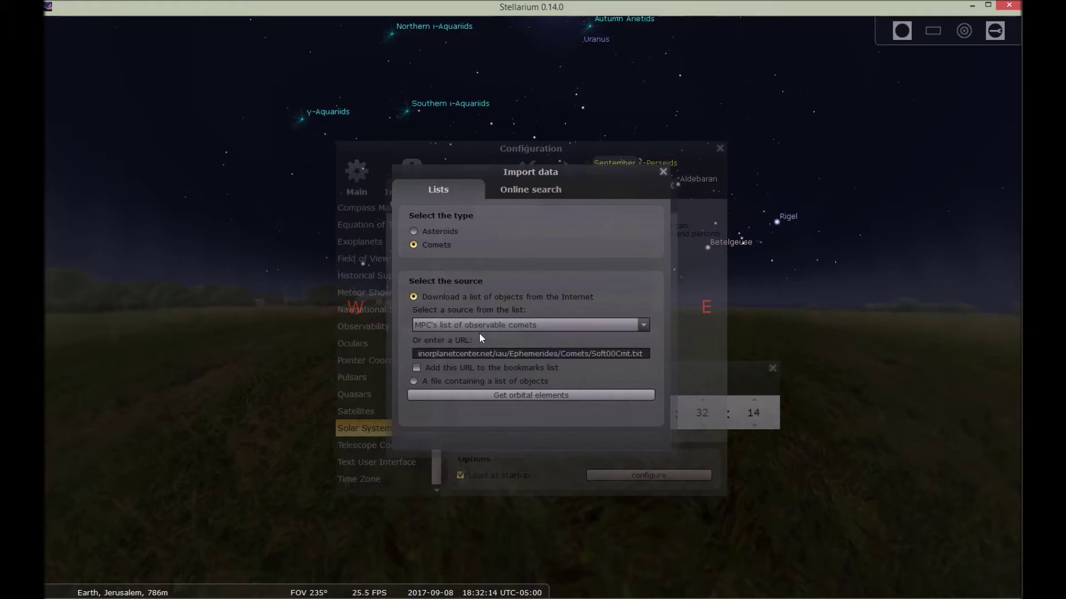
click(578, 395)
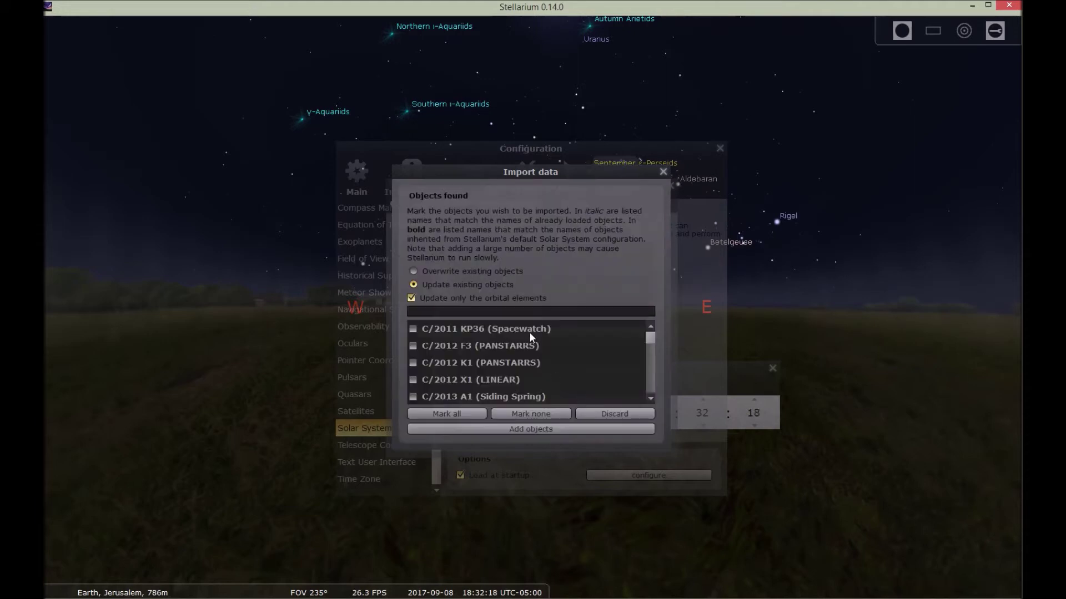
mouse_move(650, 340)
mouse_down()
mouse_move(649, 390)
mouse_move(648, 335)
mouse_up()
Step: Mark all found comets, add them to the solar system, and close the import dialog
click(449, 414)
click(529, 430)
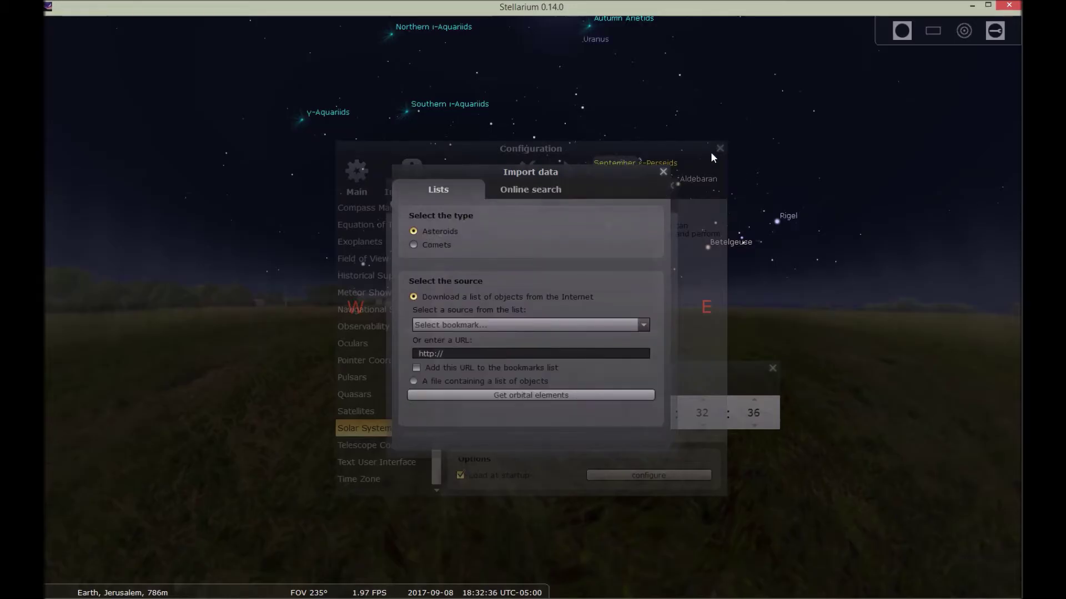
click(662, 171)
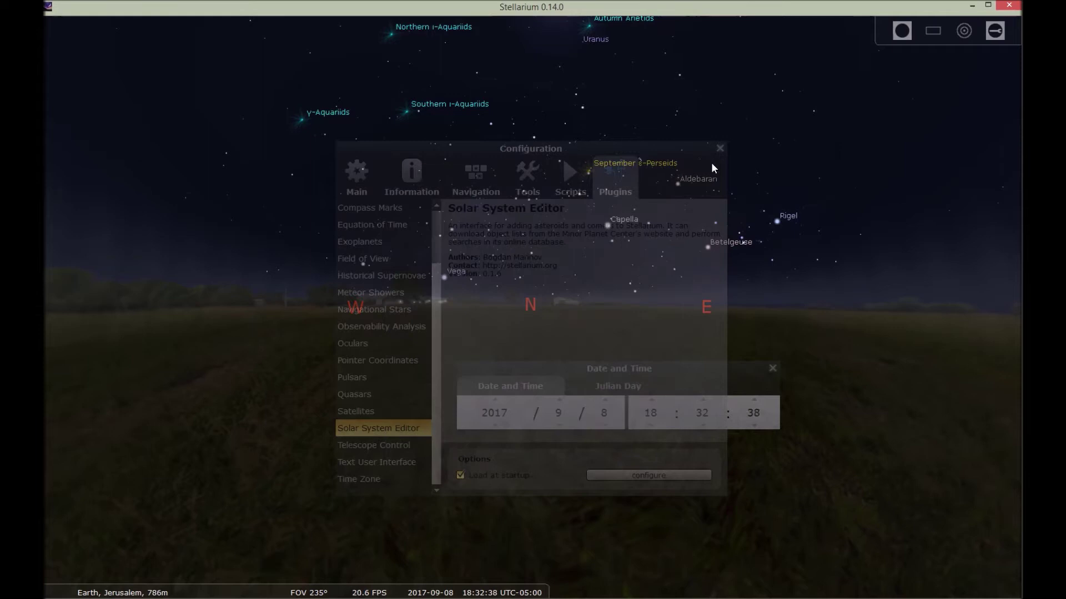
Step: Close Configuration, exit full screen with F11, and enlarge the Stellarium window
click(720, 149)
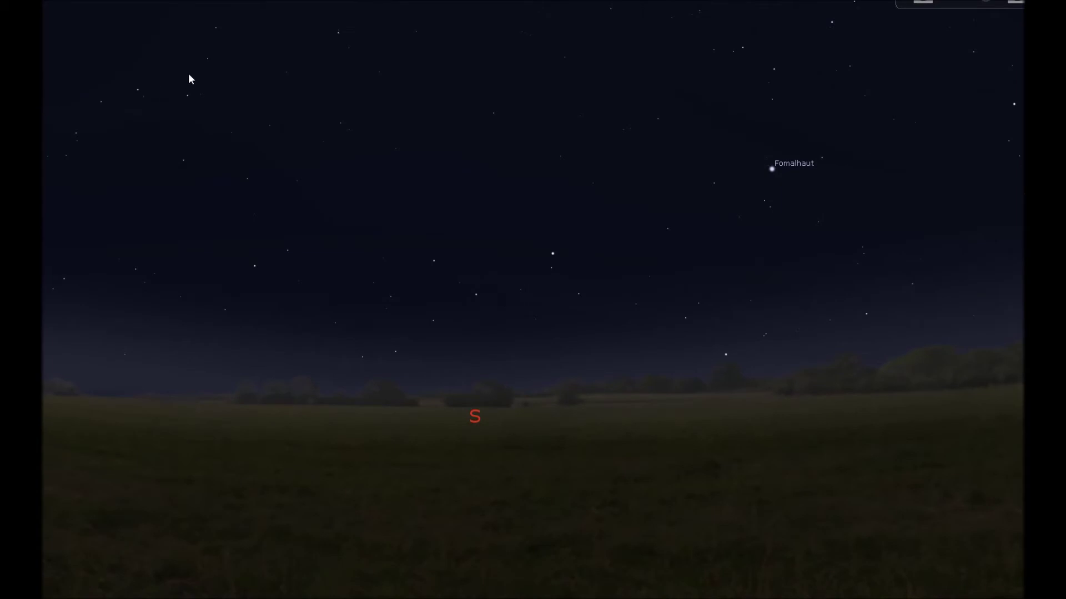
mouse_move(257, 597)
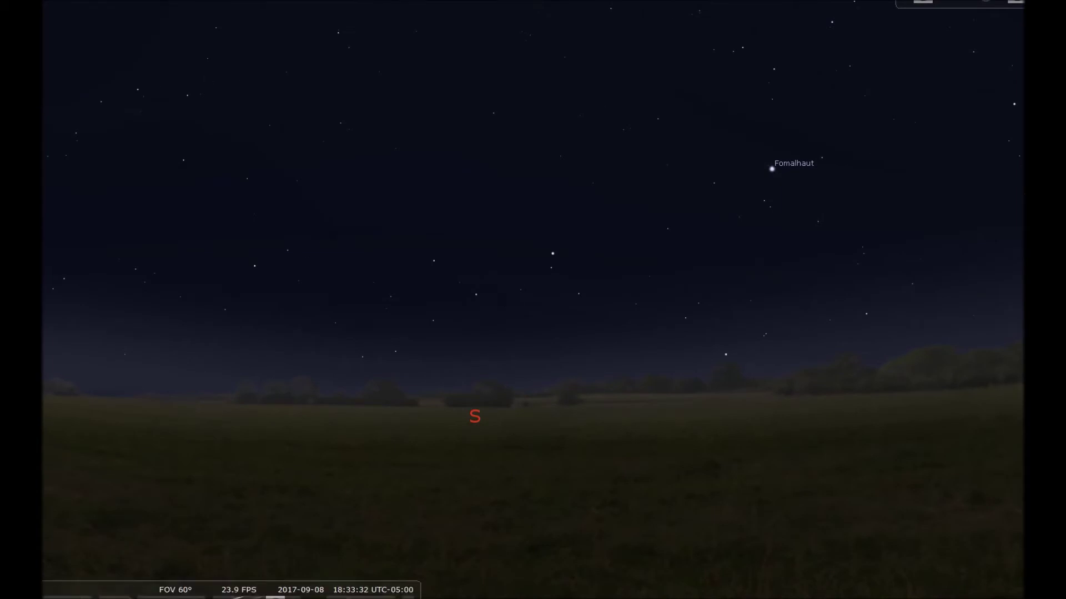
key(F11)
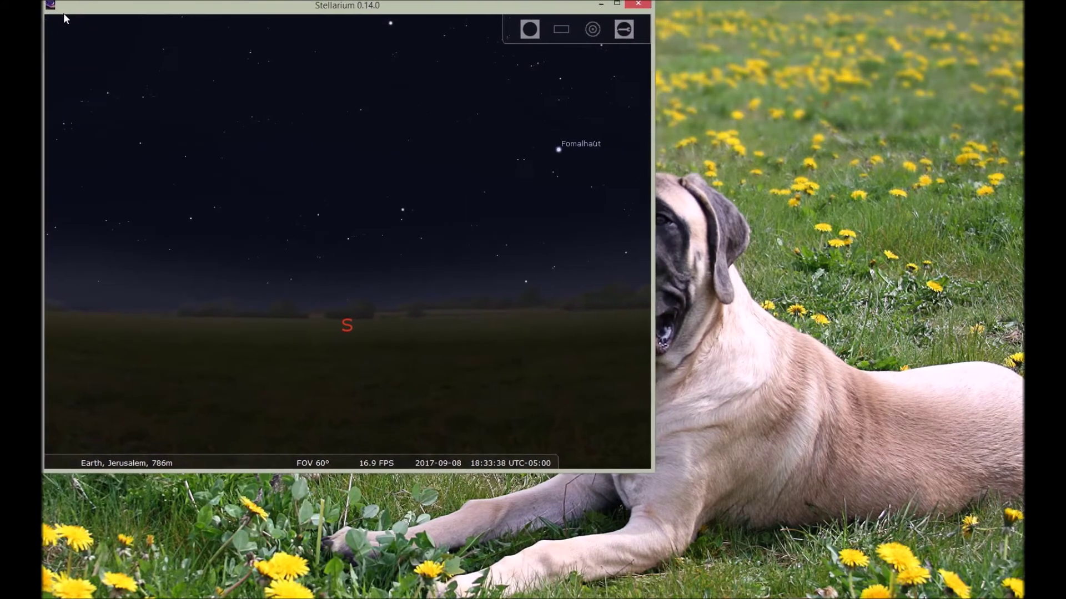
drag(655, 472, 1024, 598)
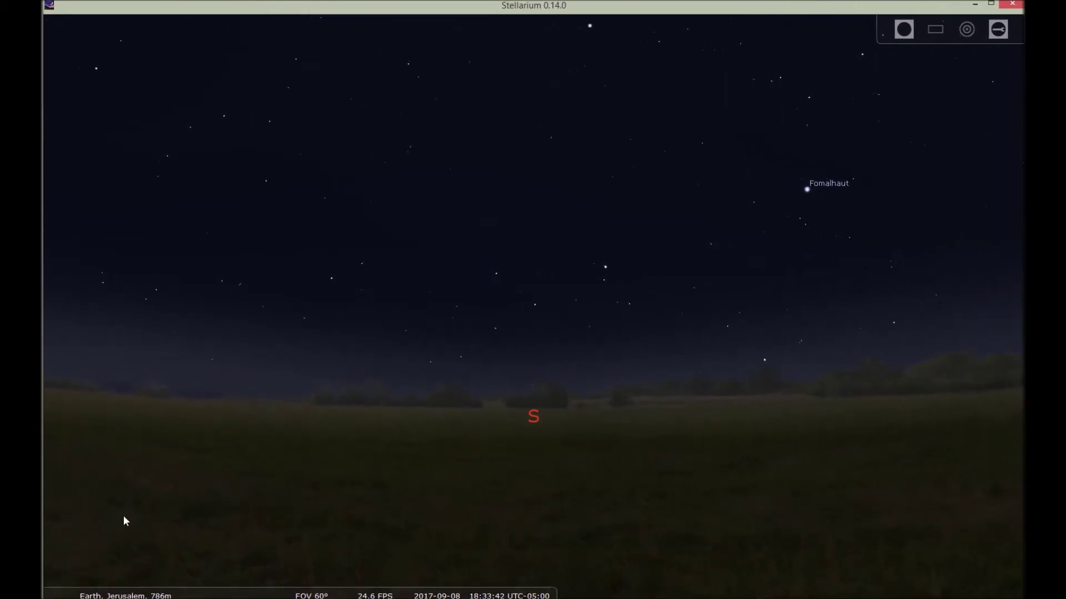
Step: Search for 'C/2017 E1' and centre on comet C/2017 E1 (Borisov) near Aldebaran
mouse_move(67, 582)
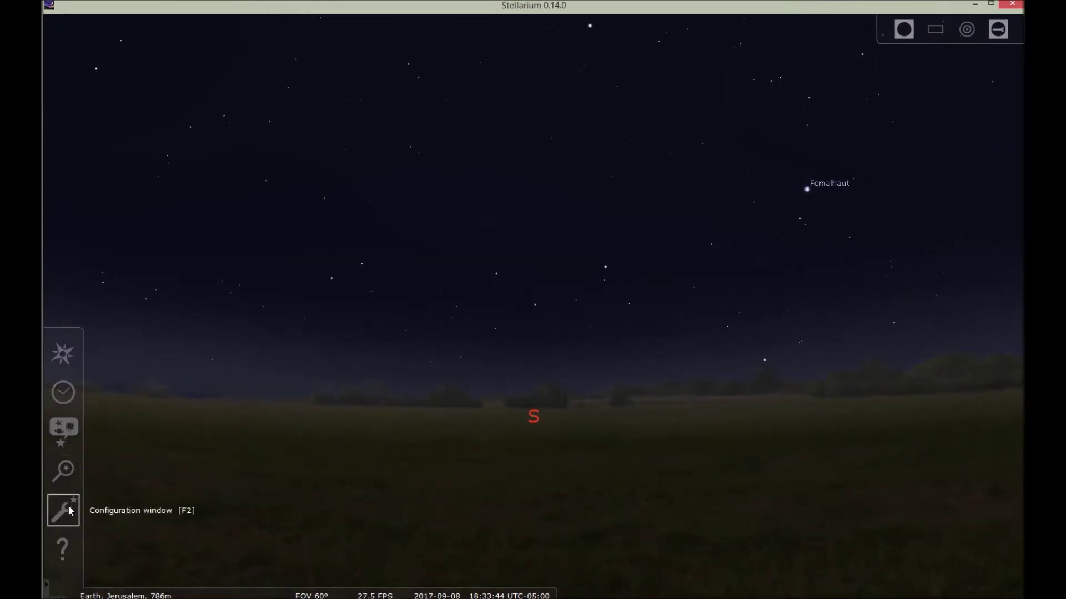
click(62, 471)
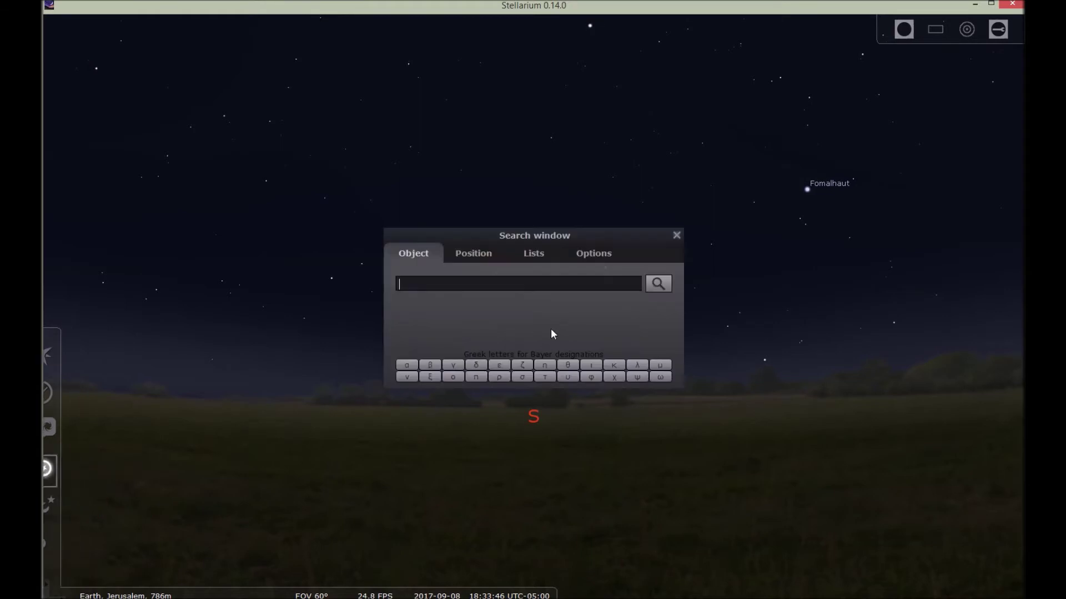
text(C)
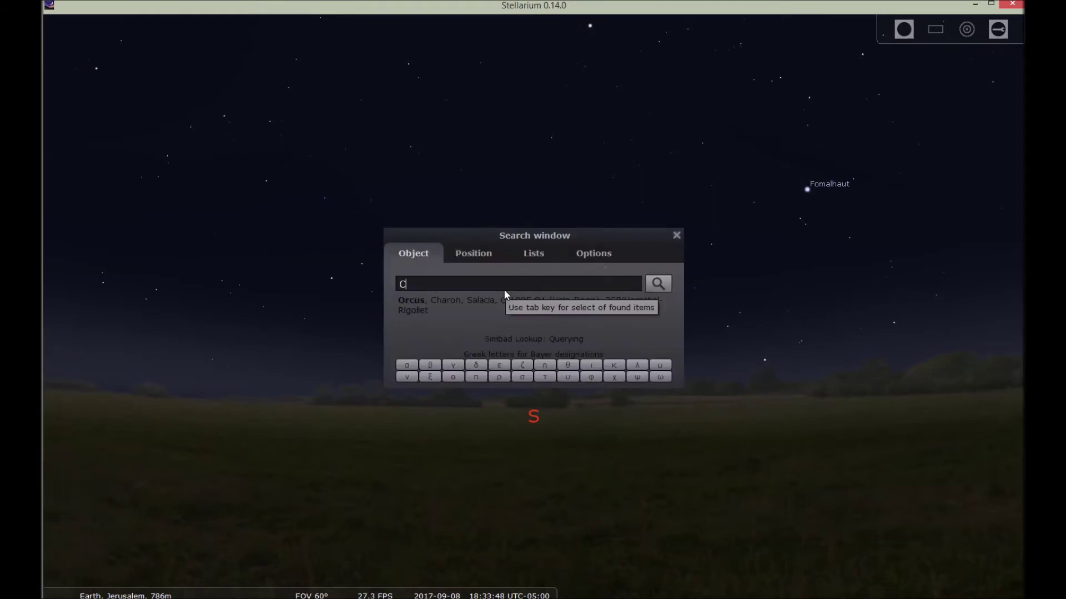
text(/)
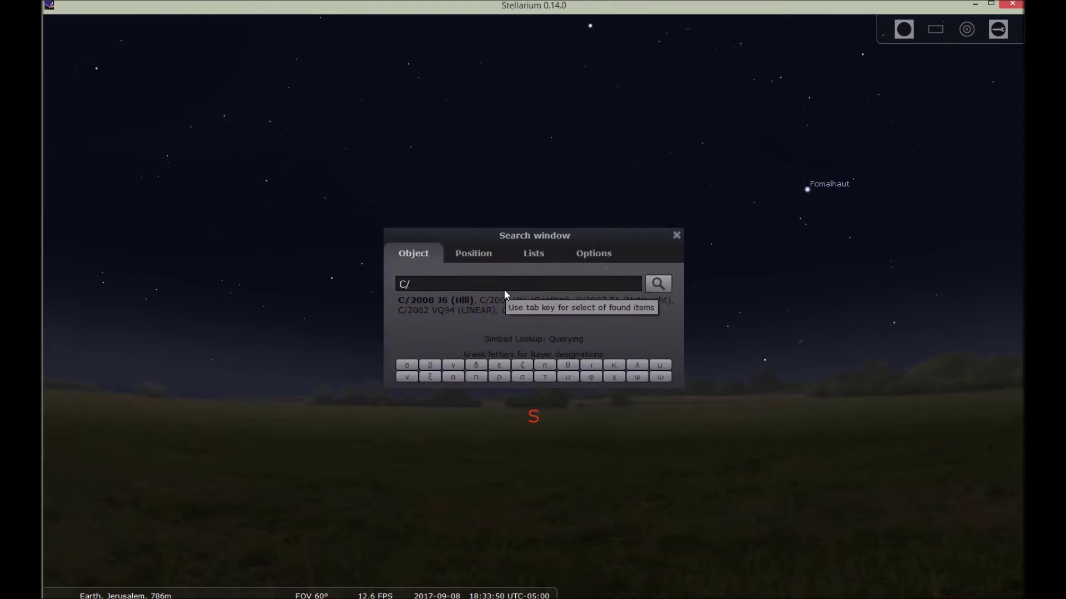
text(2017)
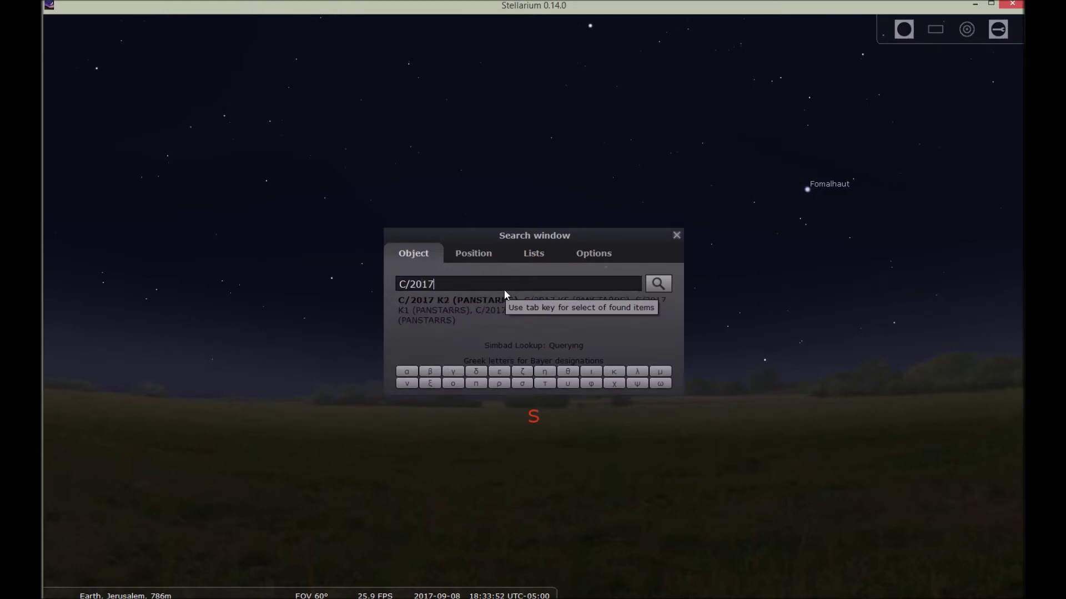
text( E1)
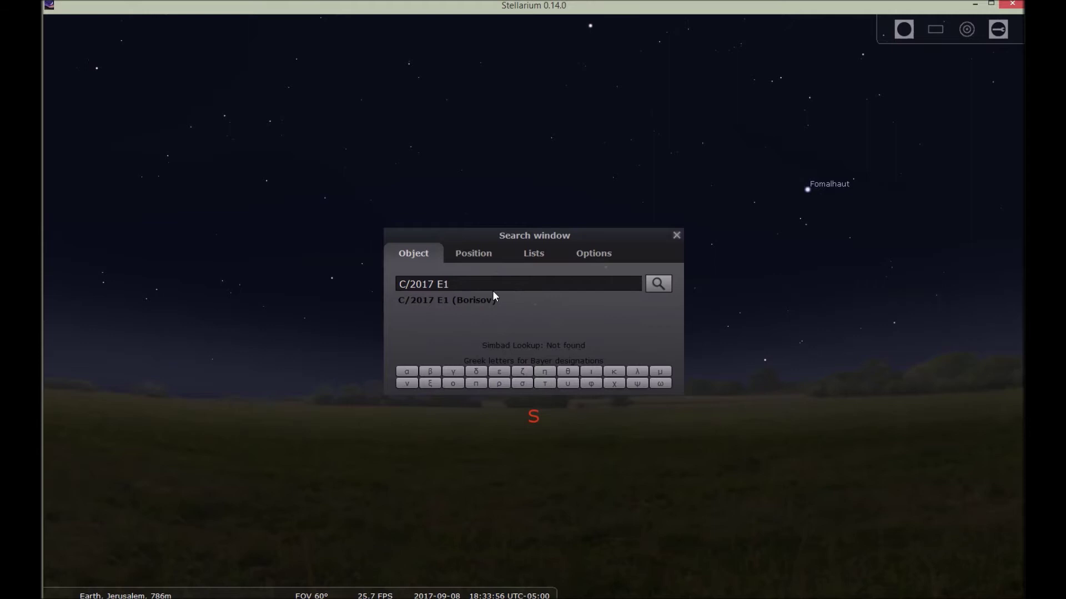
key(Return)
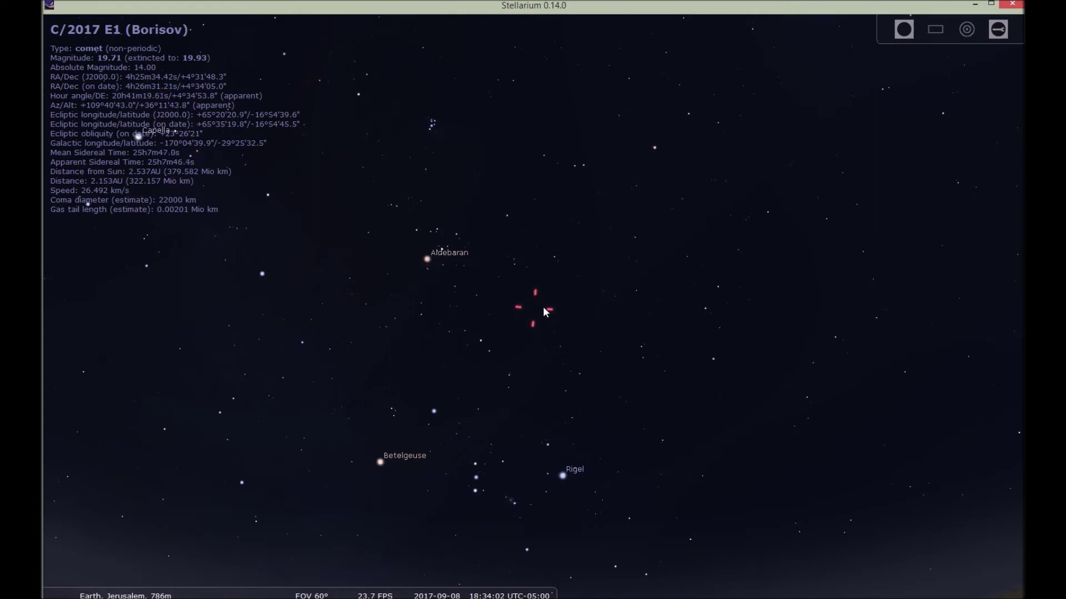
Step: Set the date in the Date and Time panel to 2016/11/30
mouse_move(61, 577)
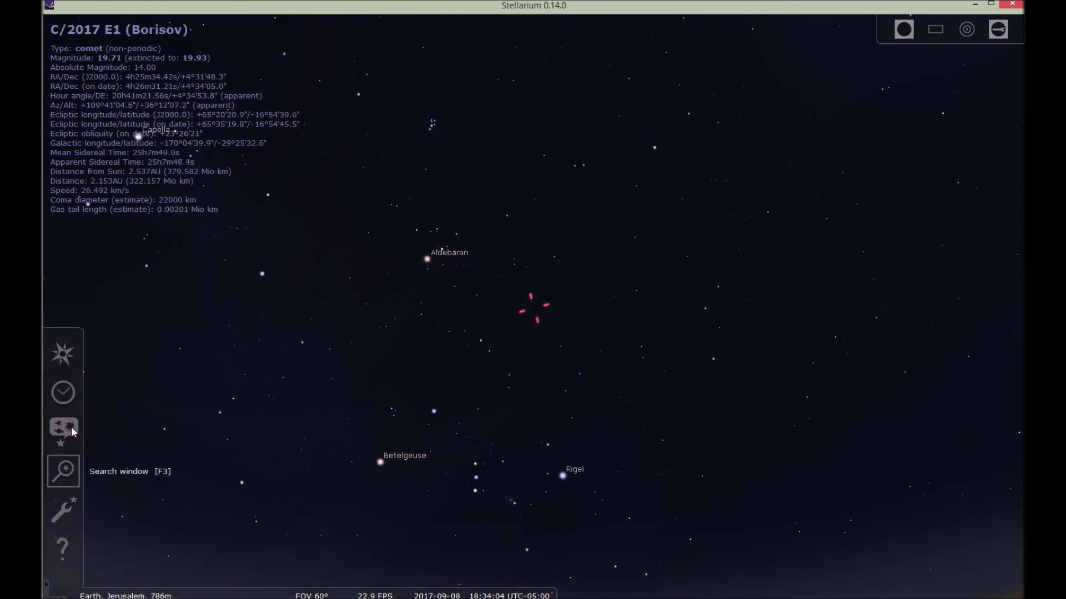
click(65, 407)
drag(624, 285, 826, 373)
click(633, 414)
key(BackSpace)
text(6)
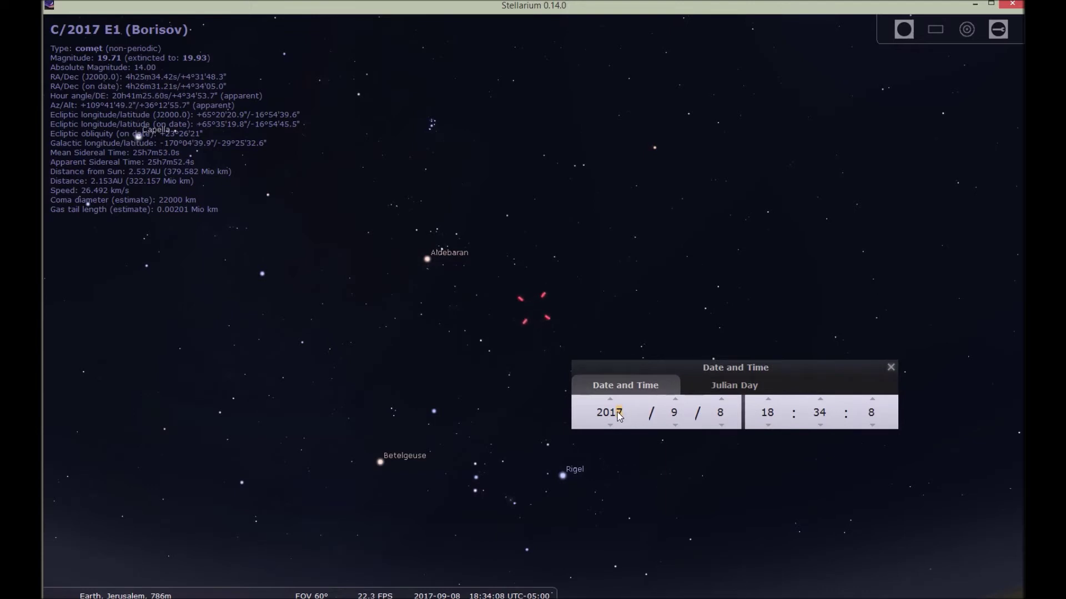
click(664, 414)
text(11)
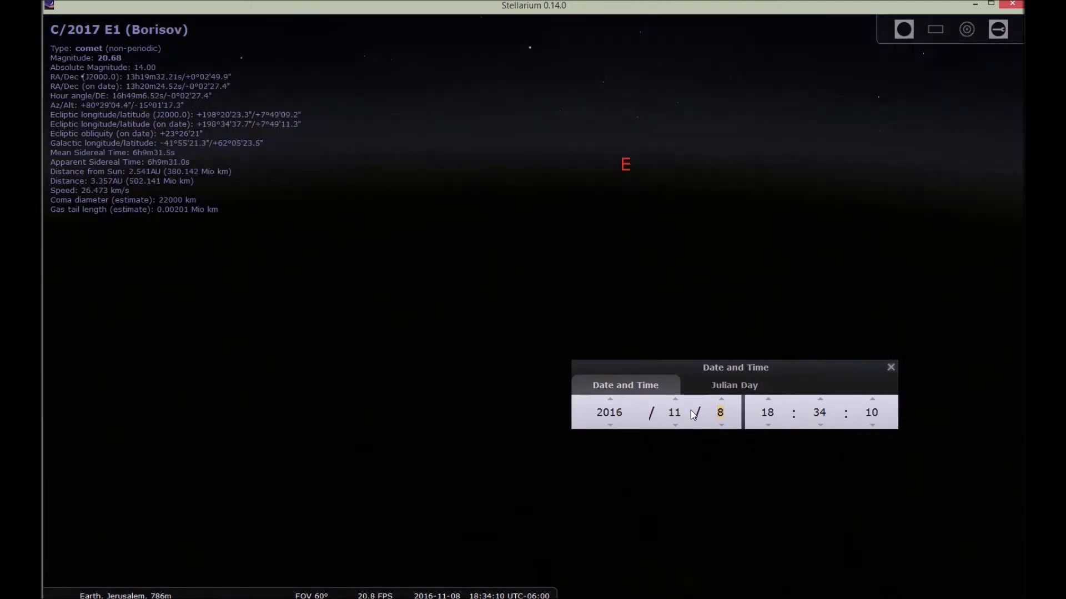
key(BackSpace)
text(30)
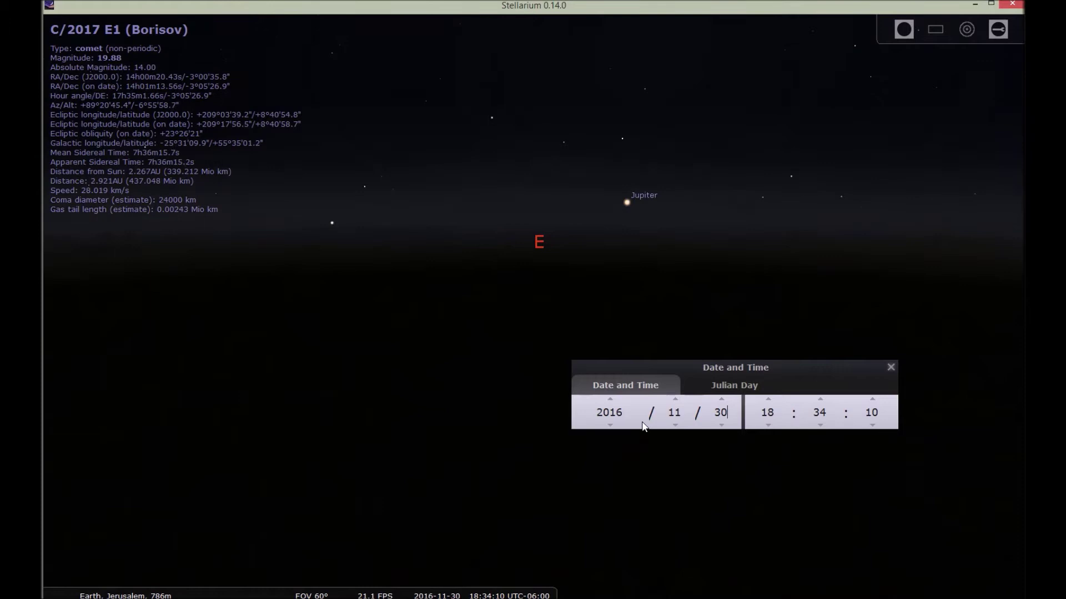
Step: Point the view east and show constellation artwork and names in a wide view
key(ctrl+f)
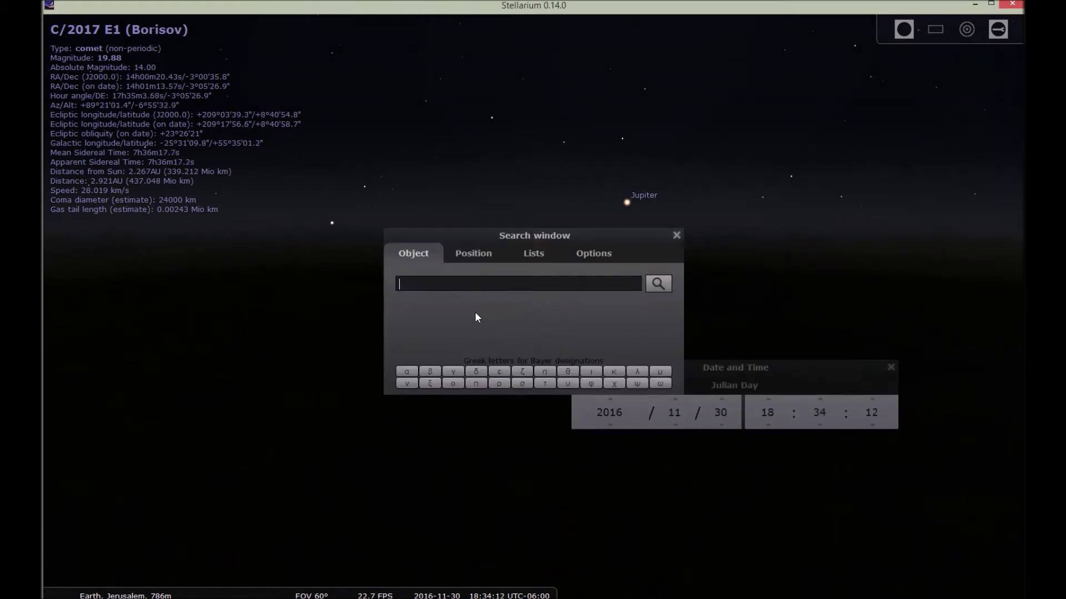
text(east)
key(Return)
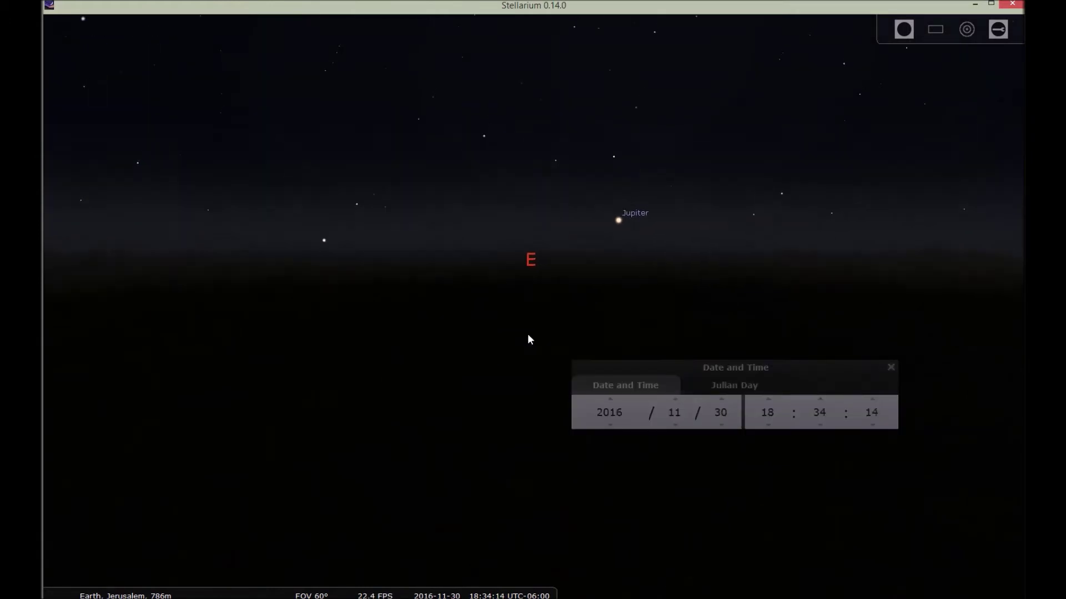
drag(728, 155, 680, 267)
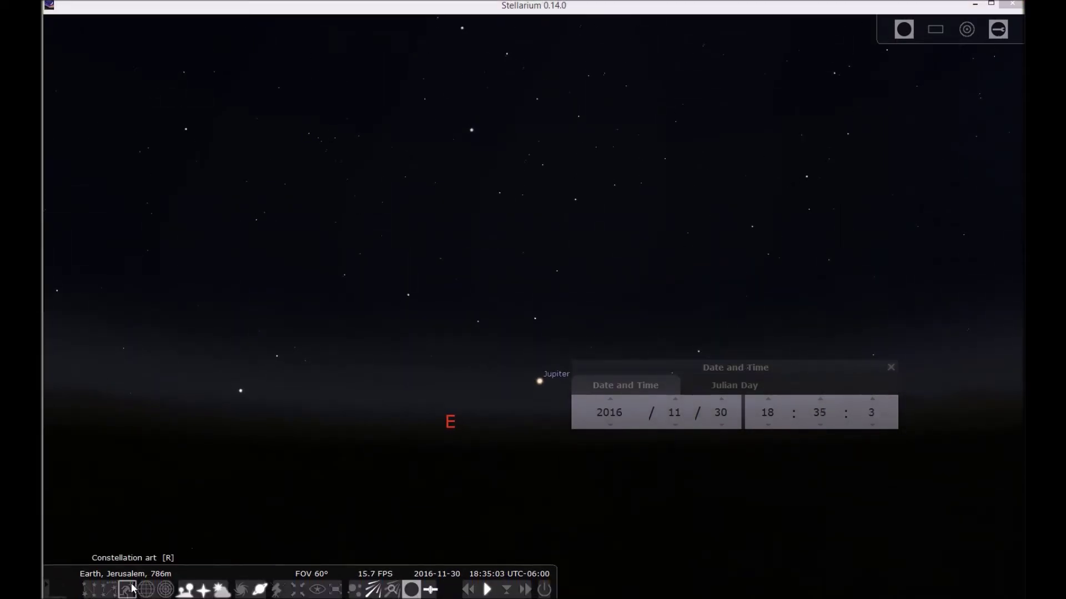
click(127, 589)
click(107, 589)
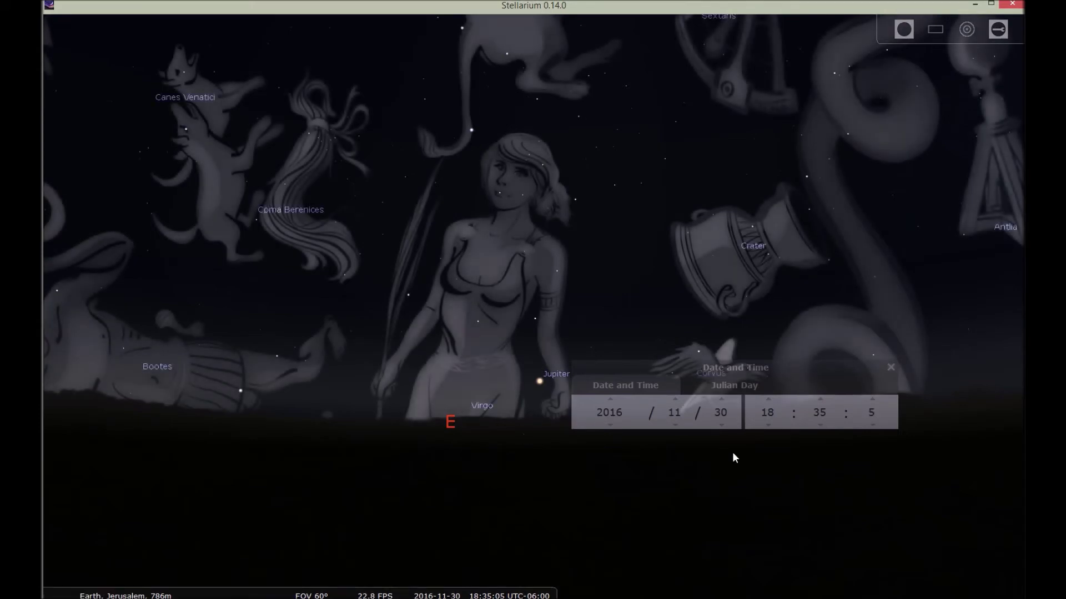
scroll(772, 408, up, 3)
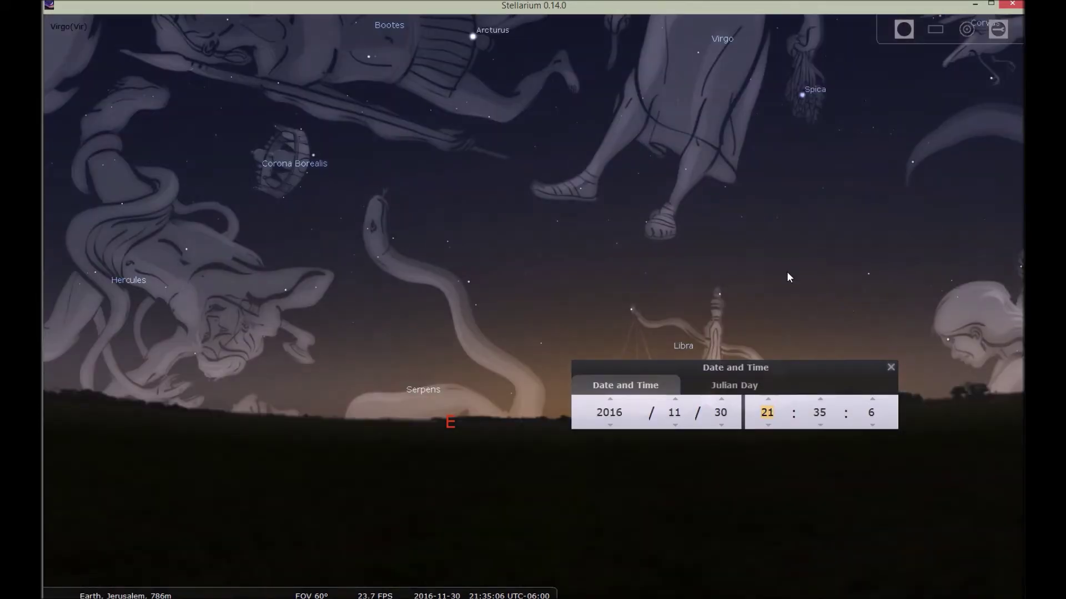
scroll(785, 271, down, 5)
drag(694, 190, 544, 202)
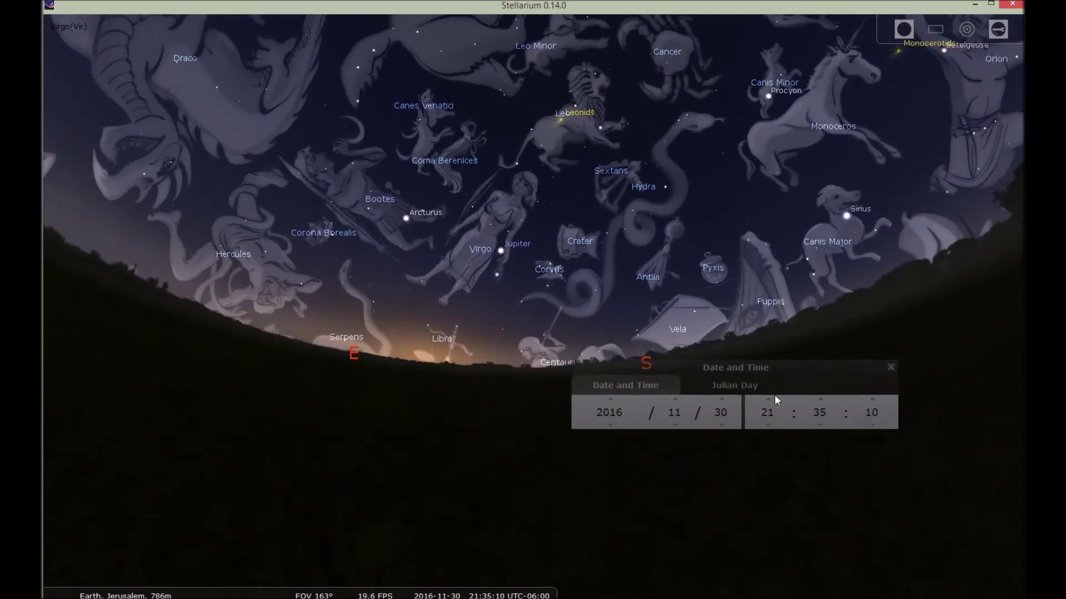
Step: Advance the date to 2 December 2016 and shift the sky and panel into place
click(721, 400)
click(722, 401)
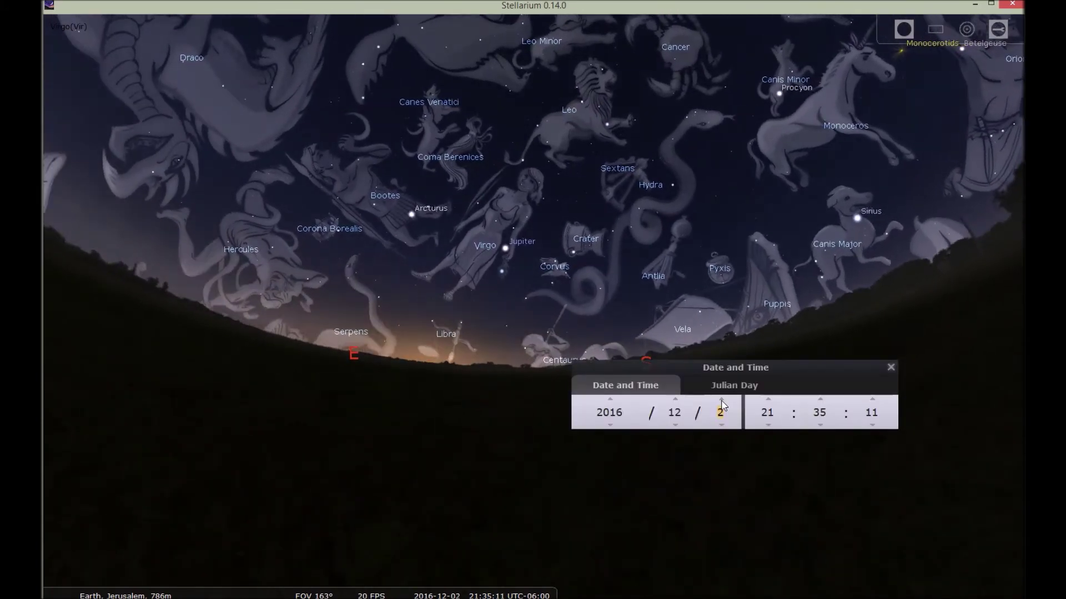
drag(587, 220, 596, 249)
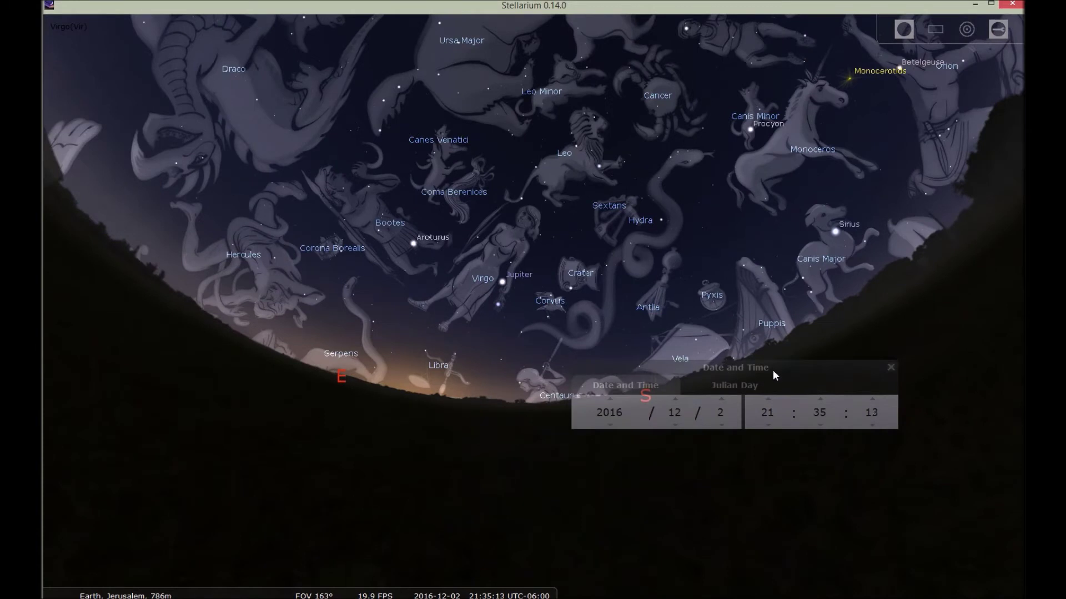
drag(773, 370, 584, 354)
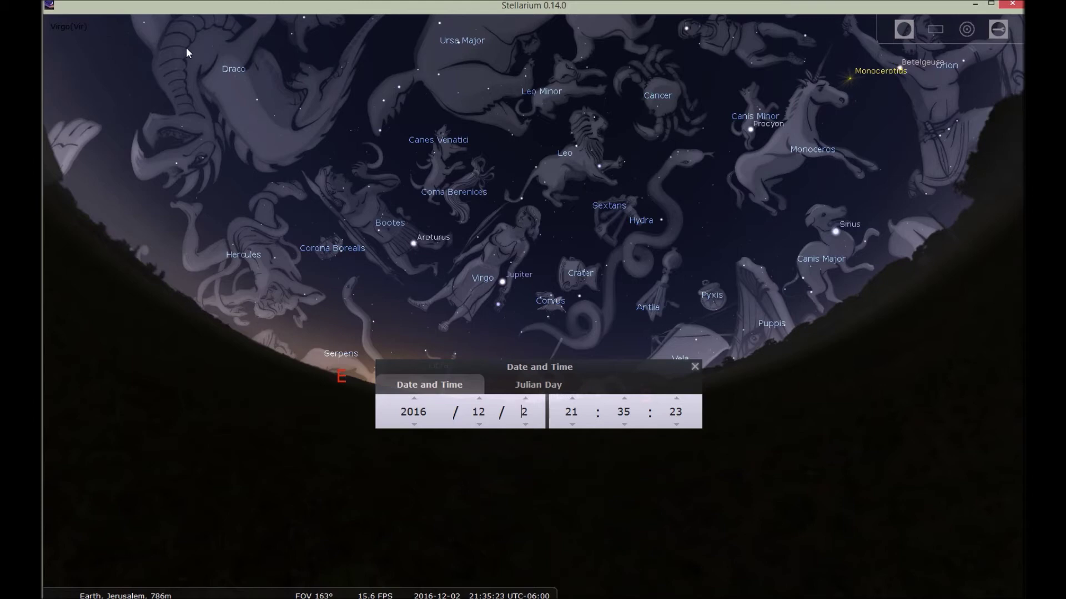
Step: Search 'C/2017 E1' to centre the comet in Virgo beside Jupiter, moving the panel aside
key(ctrl+f)
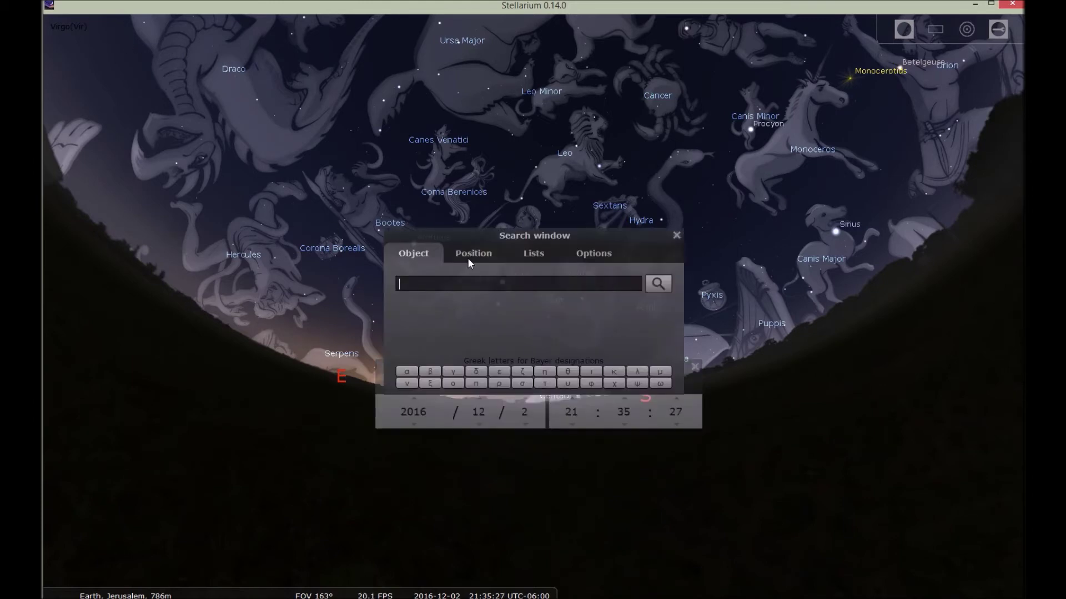
text(C/20)
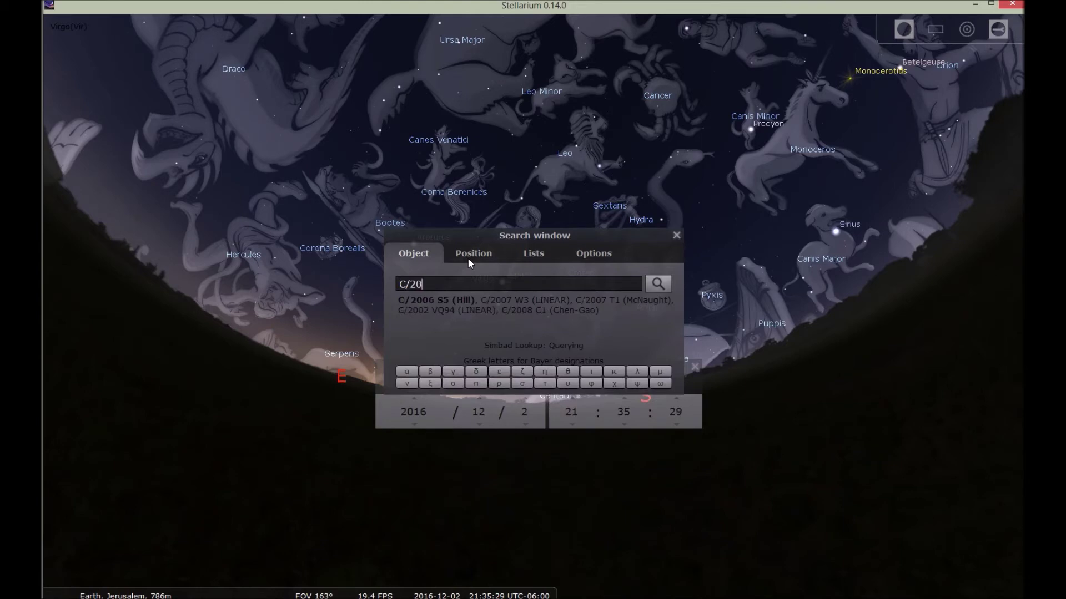
text(17 E1)
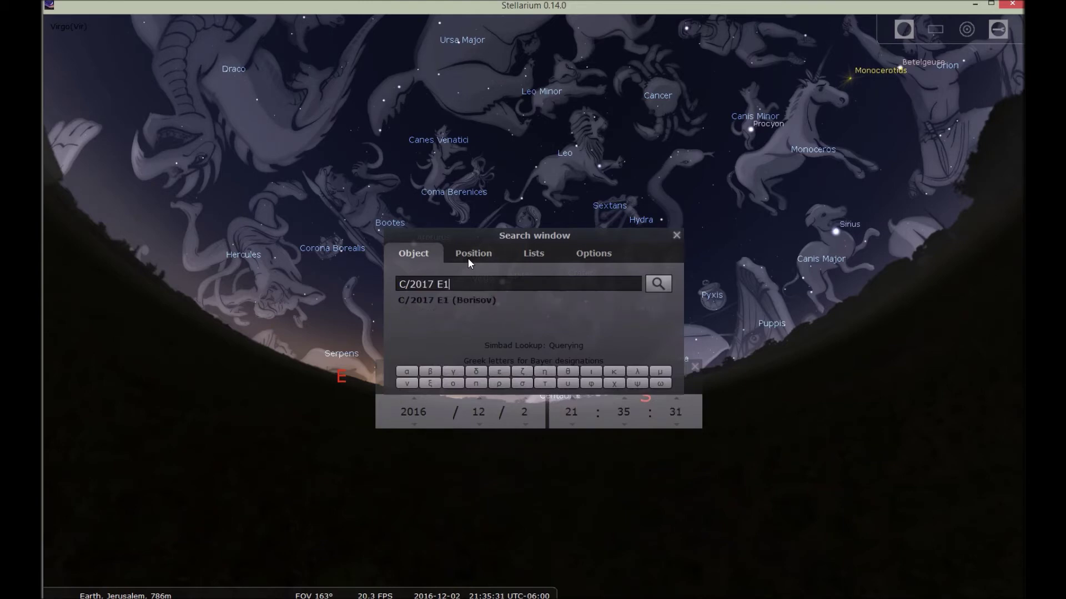
key(Return)
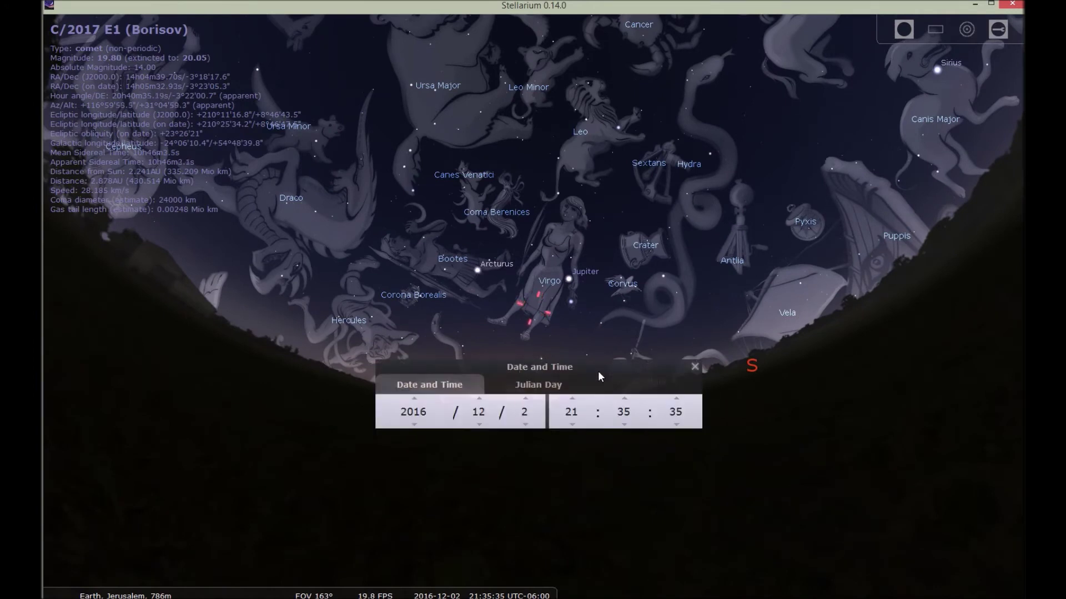
drag(597, 371, 761, 330)
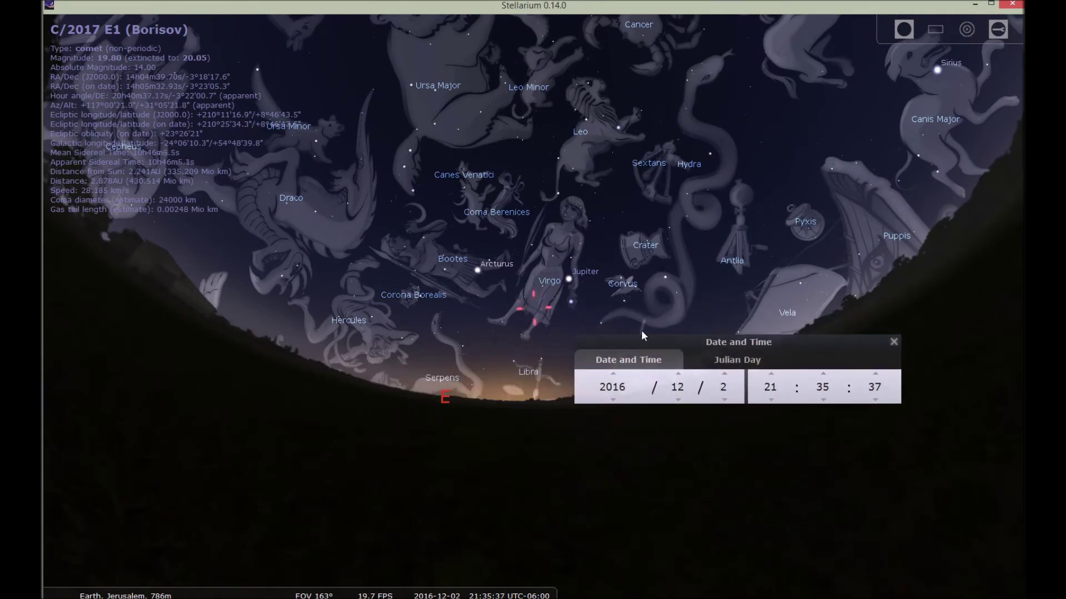
Step: Step the date back toward 2016/11/3, set hour 20, and turn off the atmosphere
click(724, 400)
scroll(723, 399, down, 10)
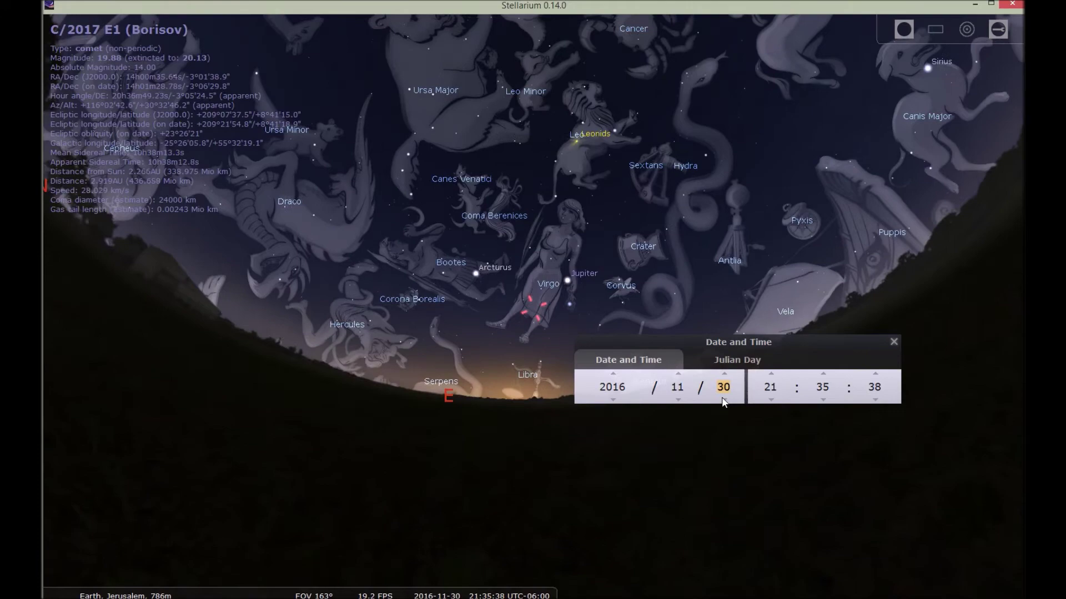
scroll(724, 400, down, 13)
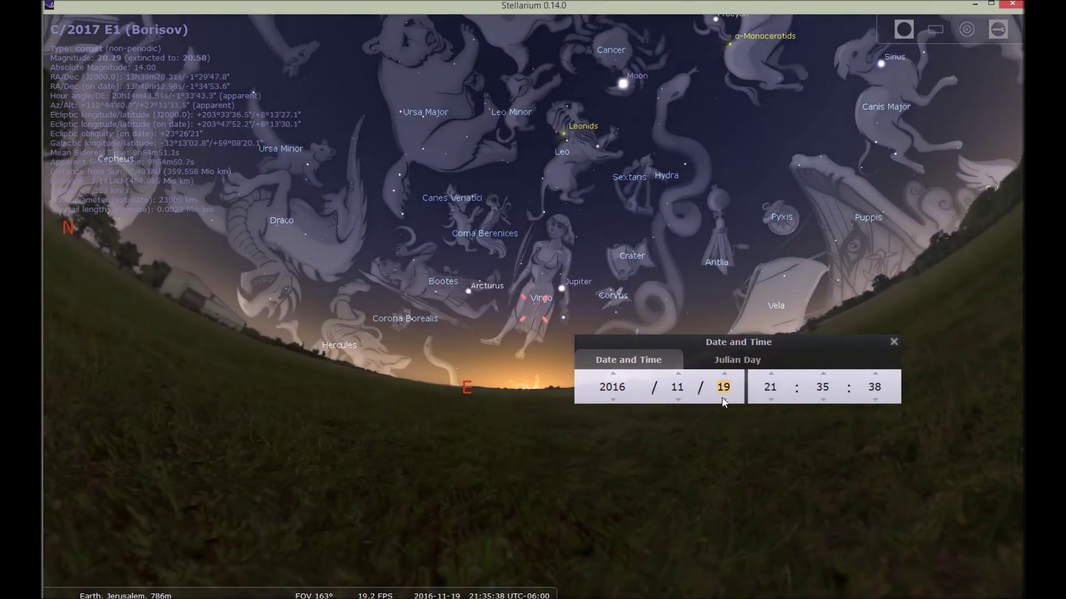
scroll(724, 400, down, 8)
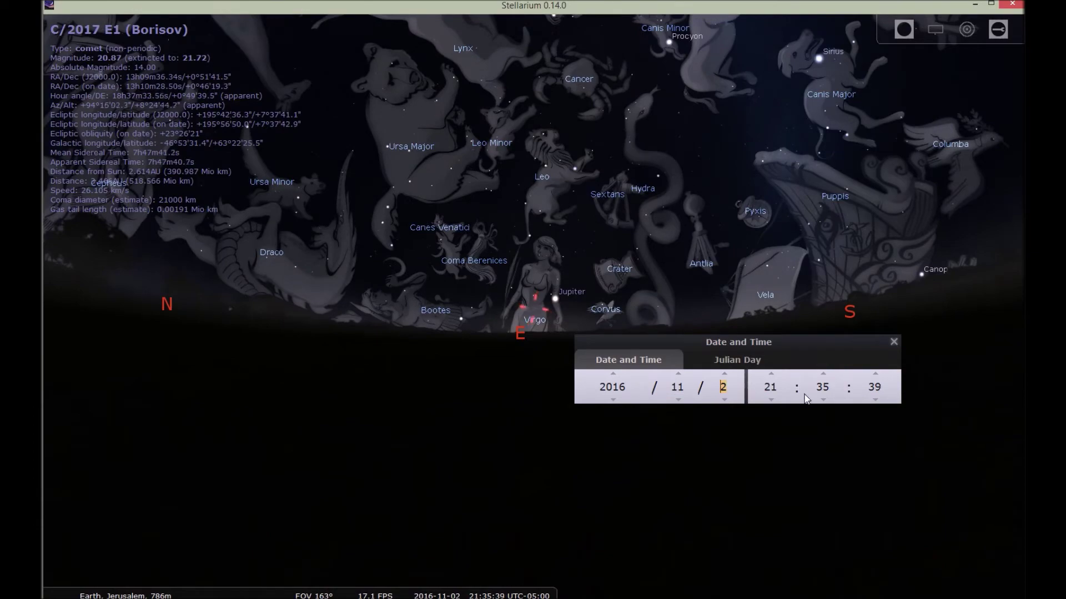
click(771, 400)
scroll(771, 373, up, 4)
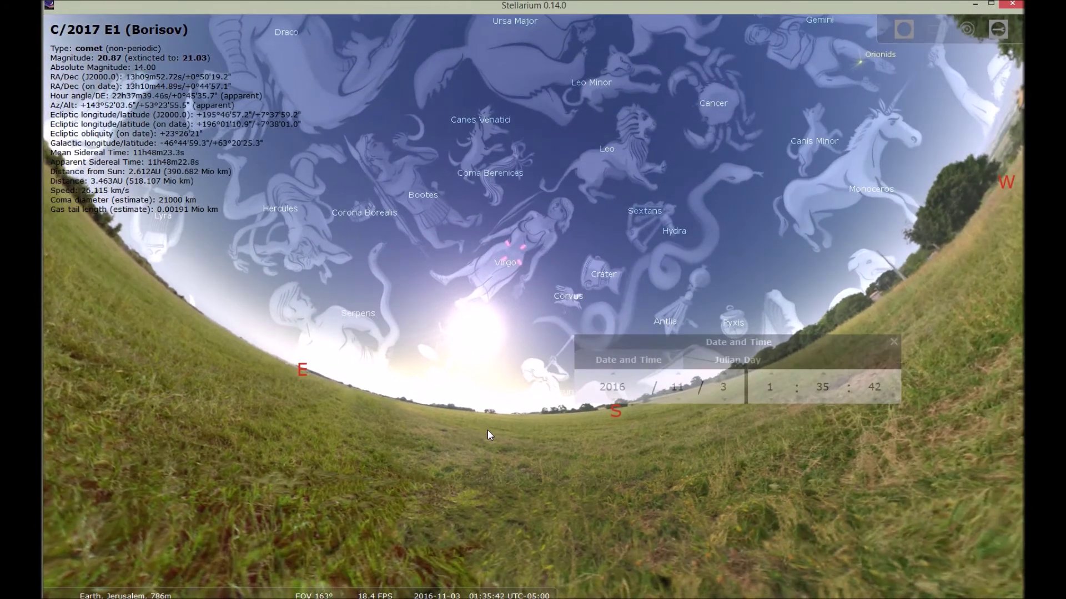
click(222, 589)
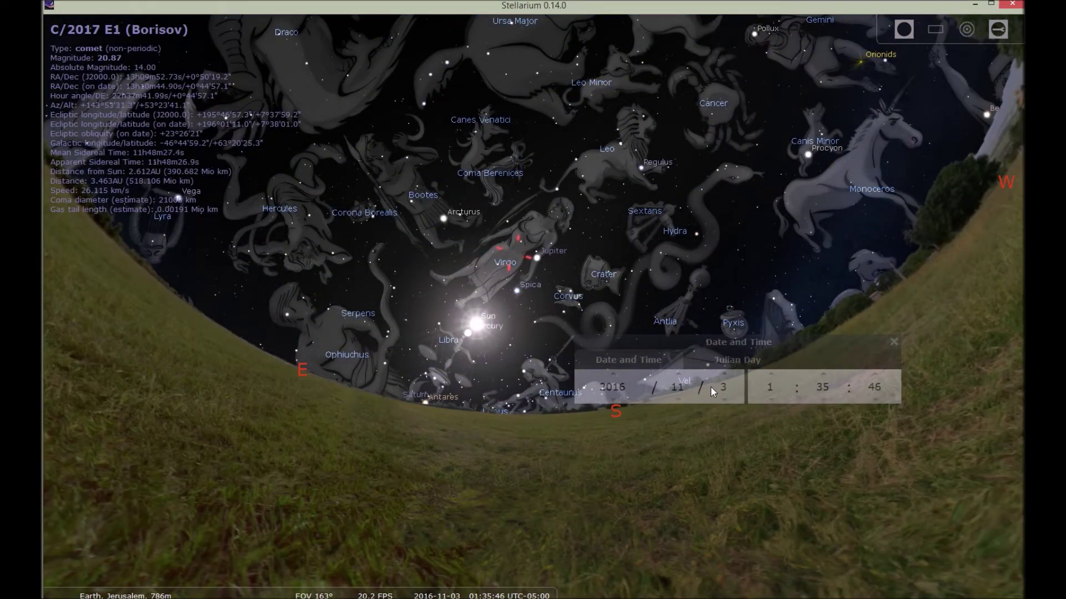
Step: Roll the day back to 2016/8/15 and turn the sky view east
scroll(724, 398, down, 9)
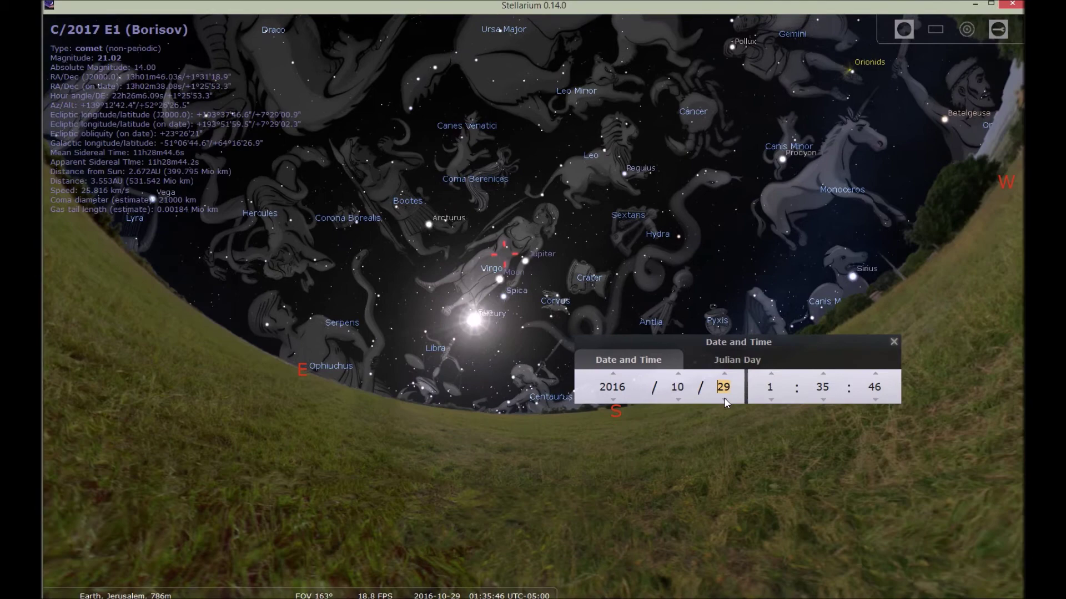
scroll(725, 401, down, 4)
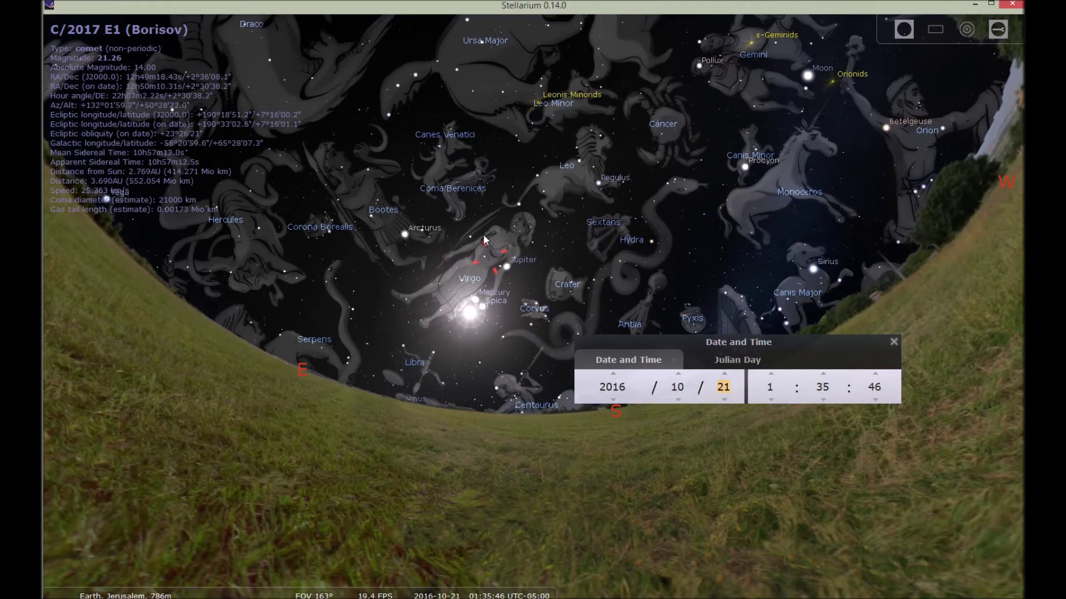
scroll(727, 401, down, 1)
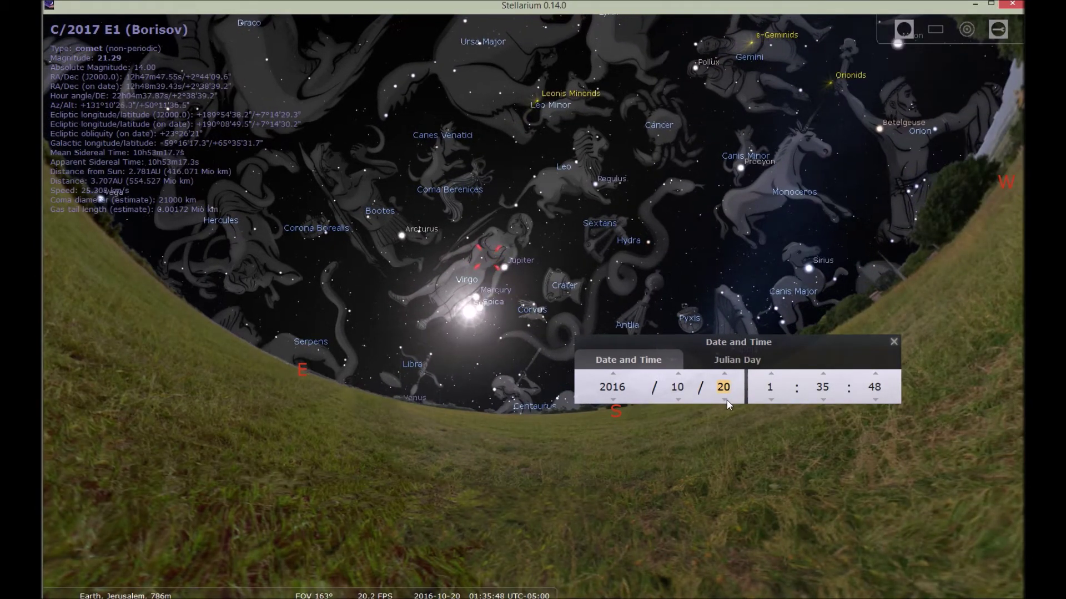
scroll(728, 404, down, 12)
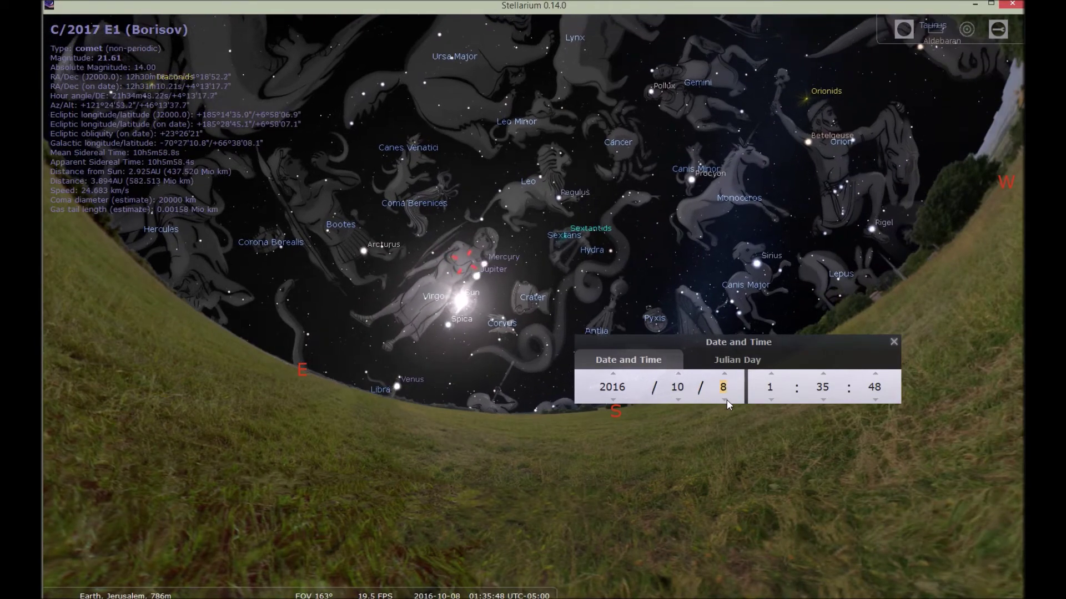
scroll(729, 405, down, 12)
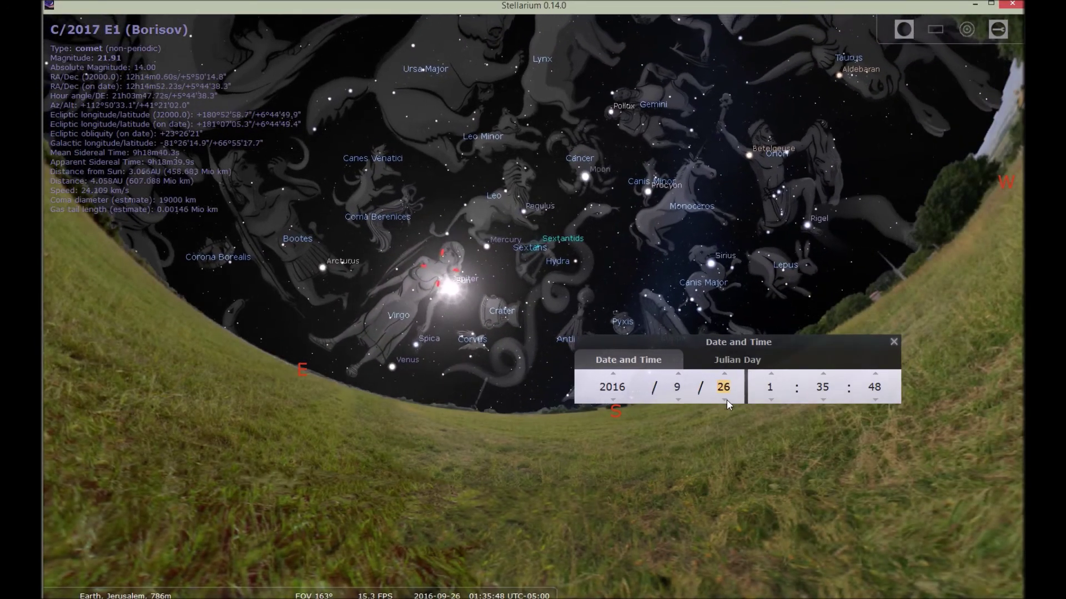
scroll(728, 404, down, 13)
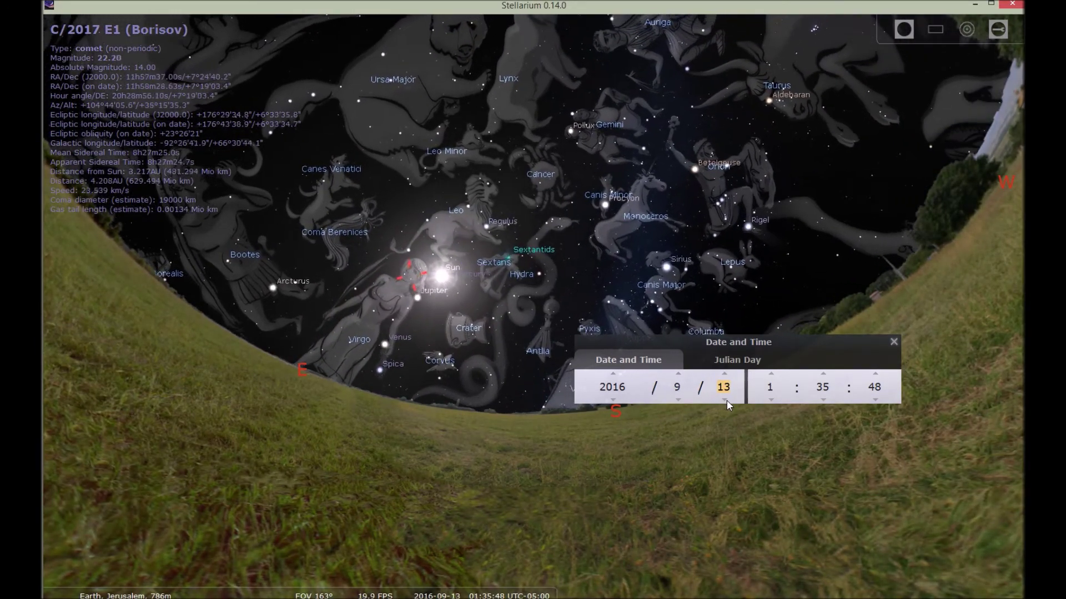
scroll(727, 401, down, 13)
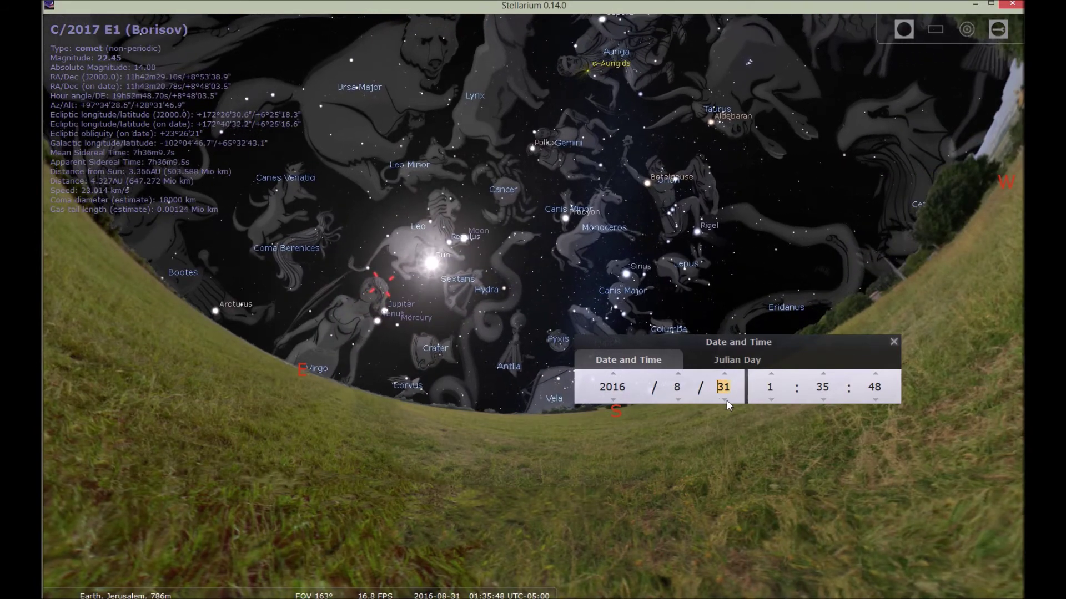
scroll(727, 401, down, 13)
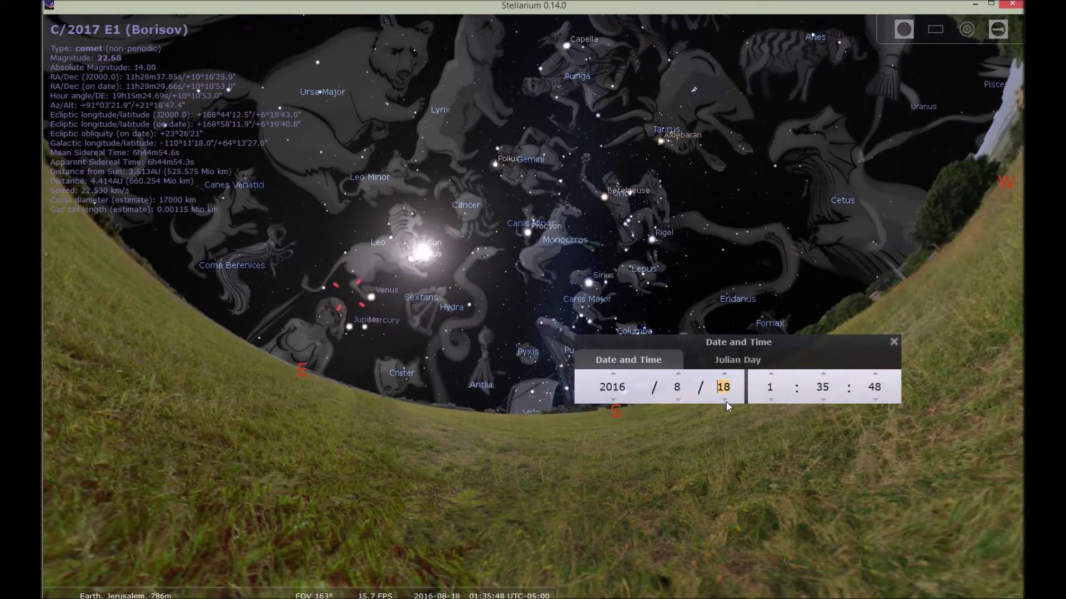
scroll(725, 402, down, 3)
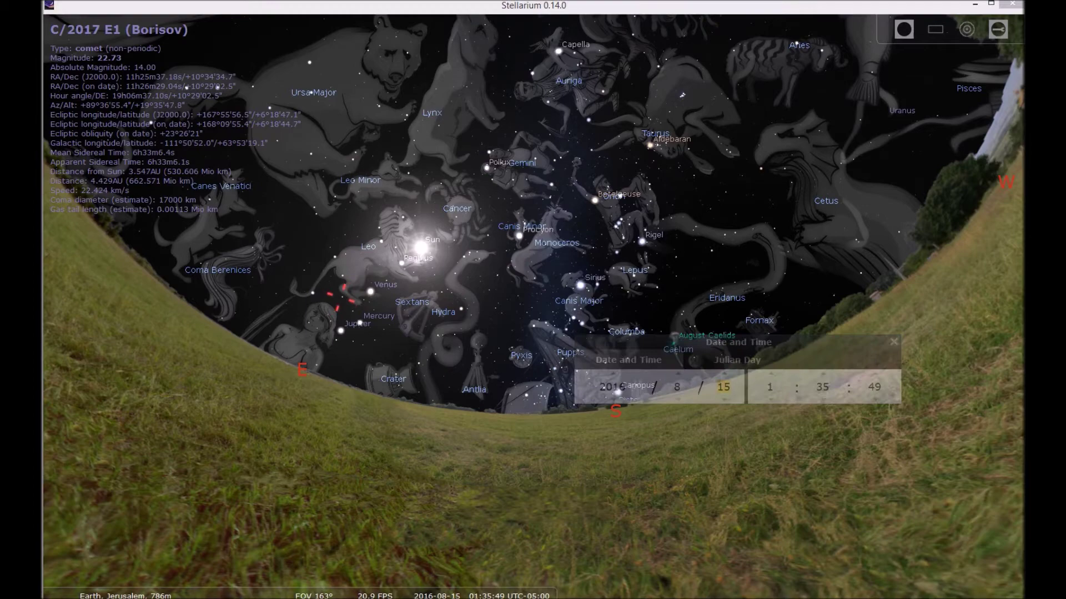
mouse_move(392, 269)
mouse_down()
mouse_move(425, 232)
mouse_move(533, 256)
mouse_up()
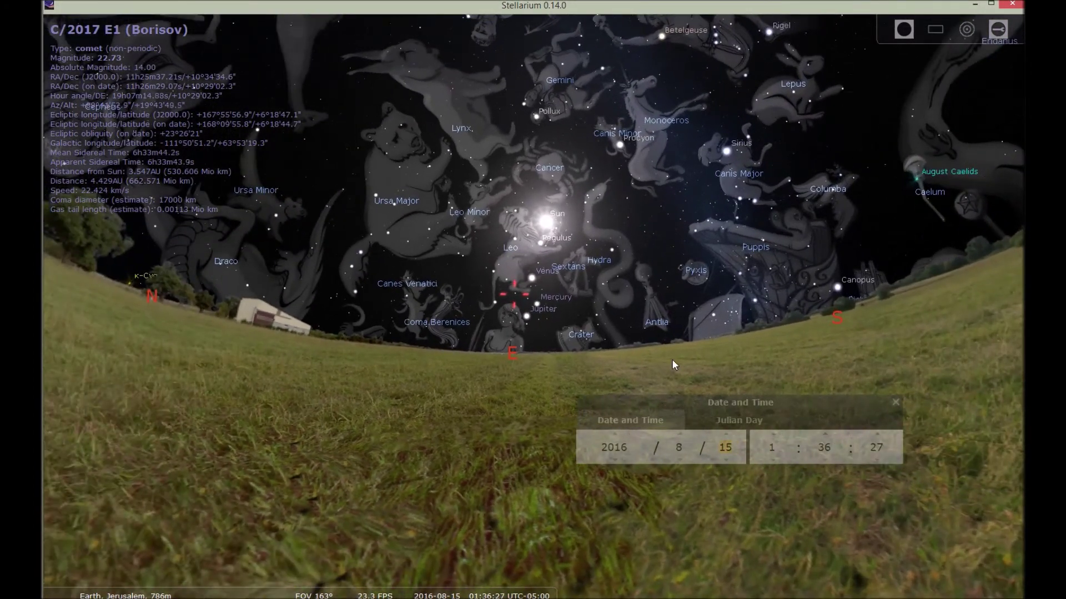
Step: Move the time forward to 3:36 and roll the day back to mid-July
click(772, 433)
click(771, 432)
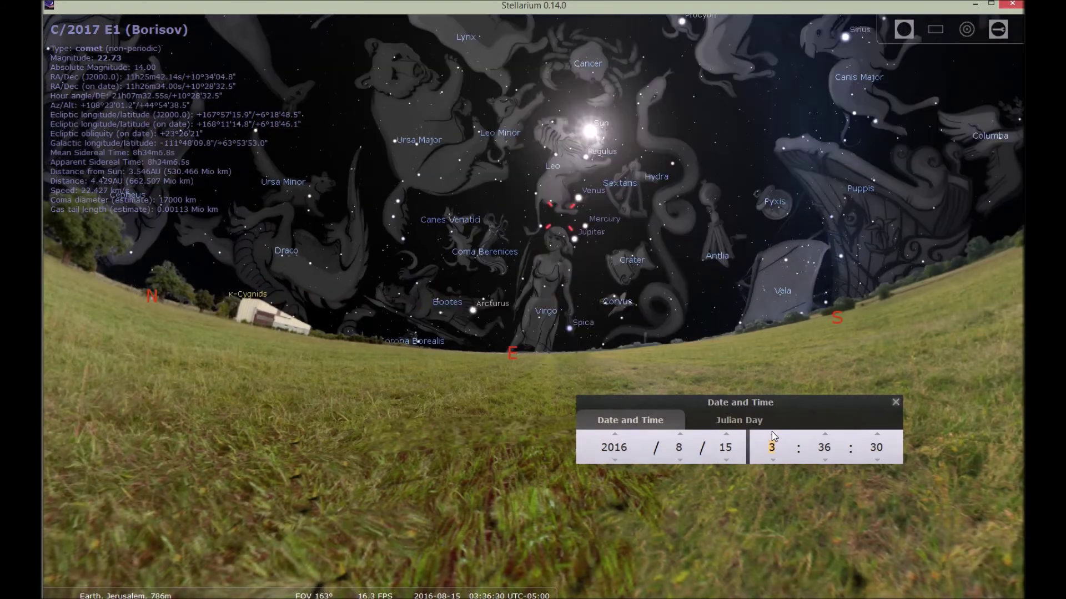
drag(763, 337, 580, 398)
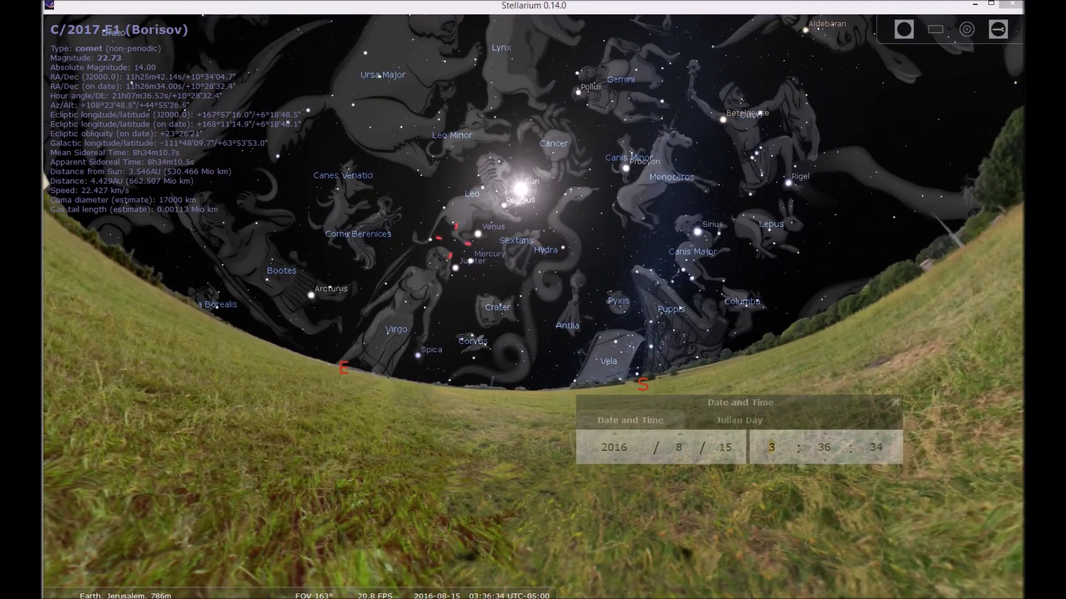
scroll(724, 457, down, 10)
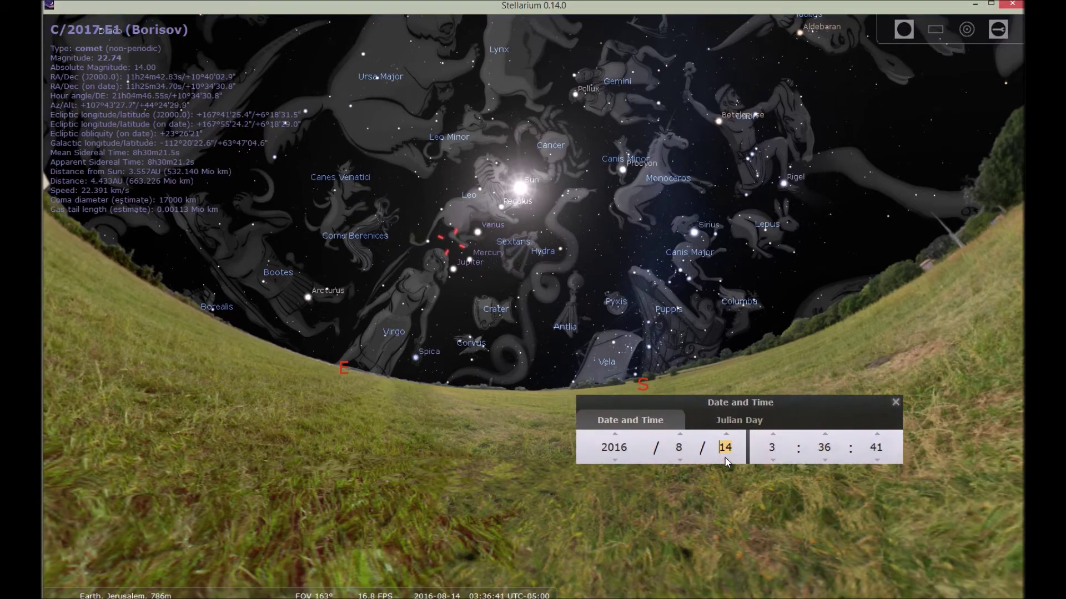
scroll(726, 462, down, 13)
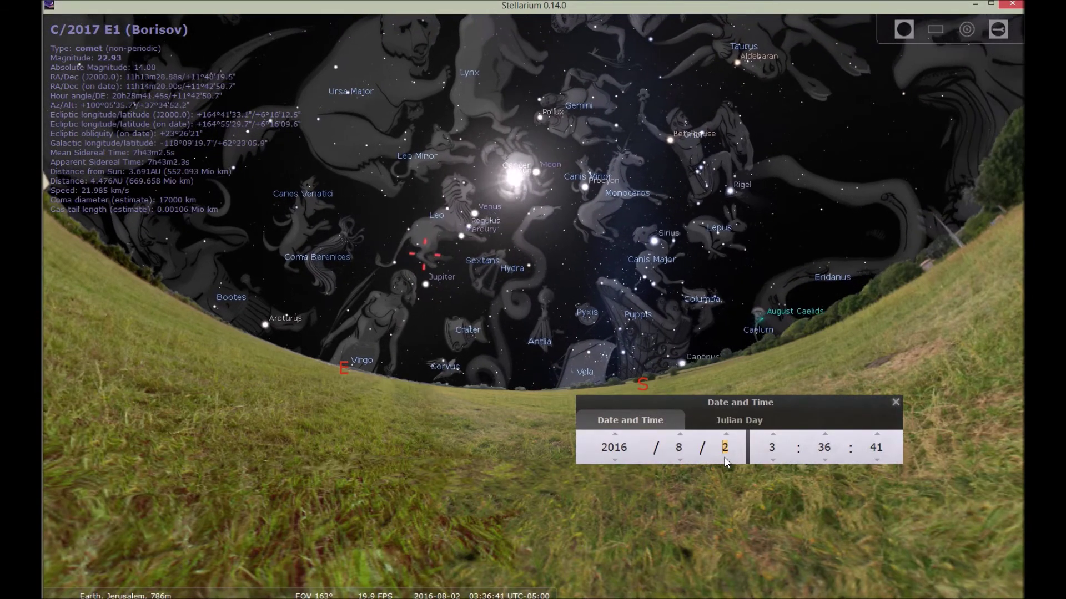
scroll(726, 461, down, 12)
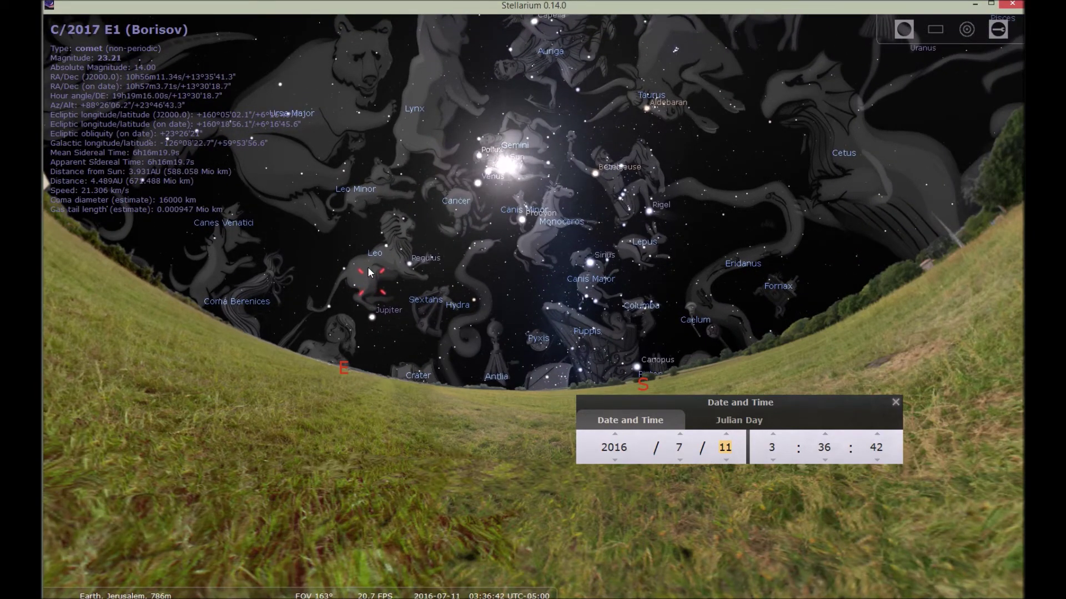
Step: Run the date forward to 2016/8/27, bringing the comet near Venus
click(726, 434)
click(726, 435)
scroll(727, 435, up, 13)
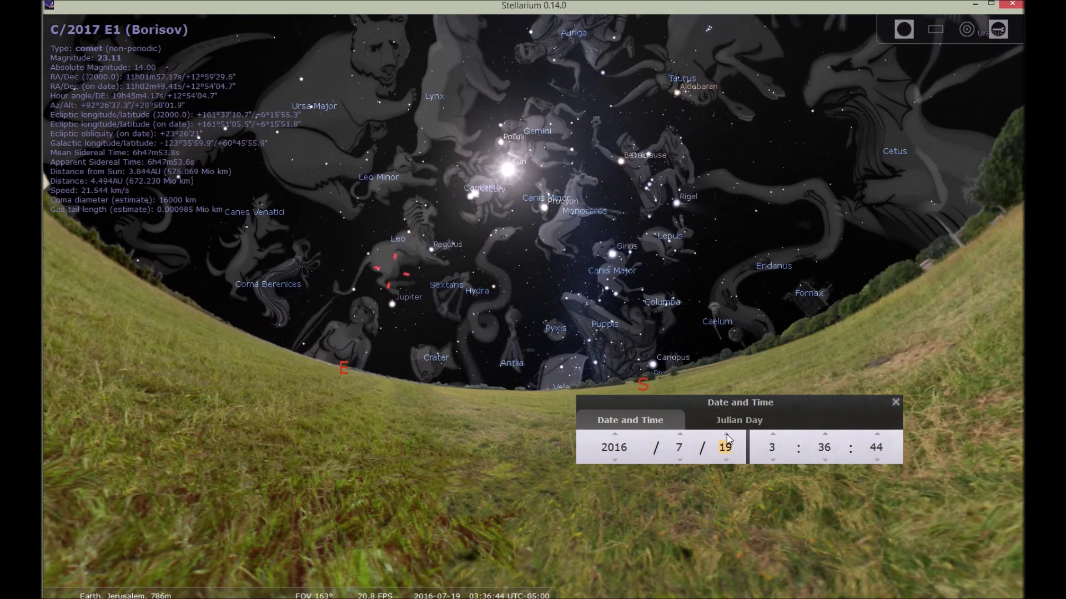
scroll(727, 435, up, 12)
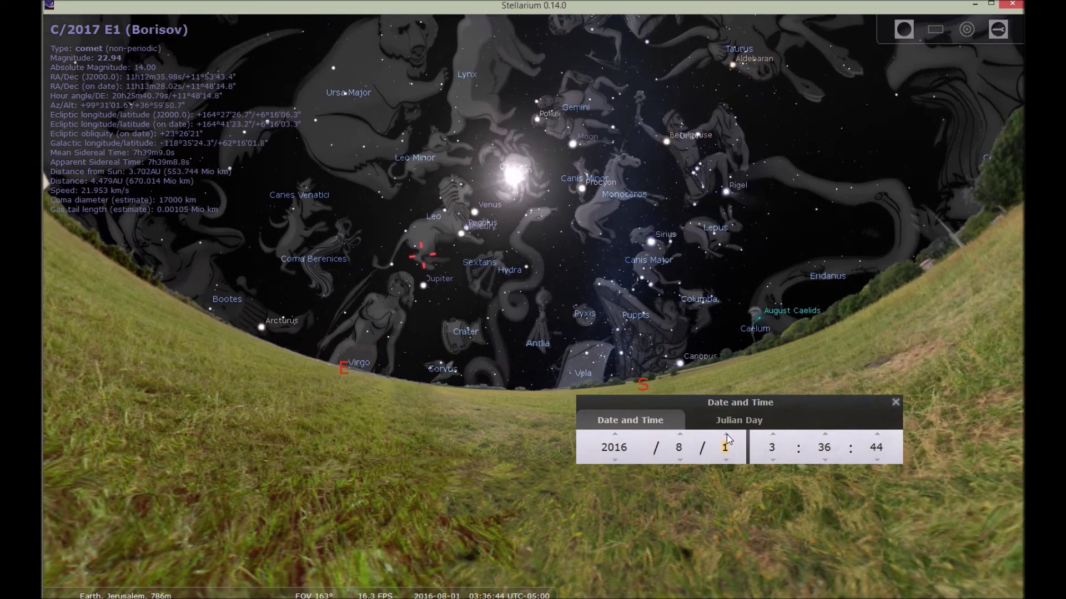
scroll(727, 436, up, 13)
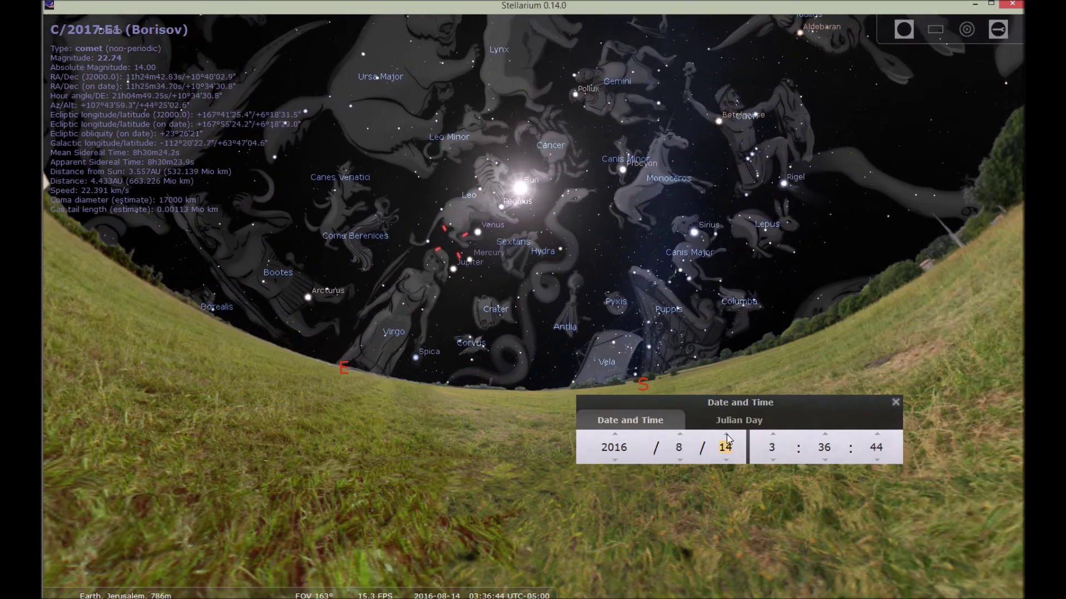
scroll(728, 439, up, 8)
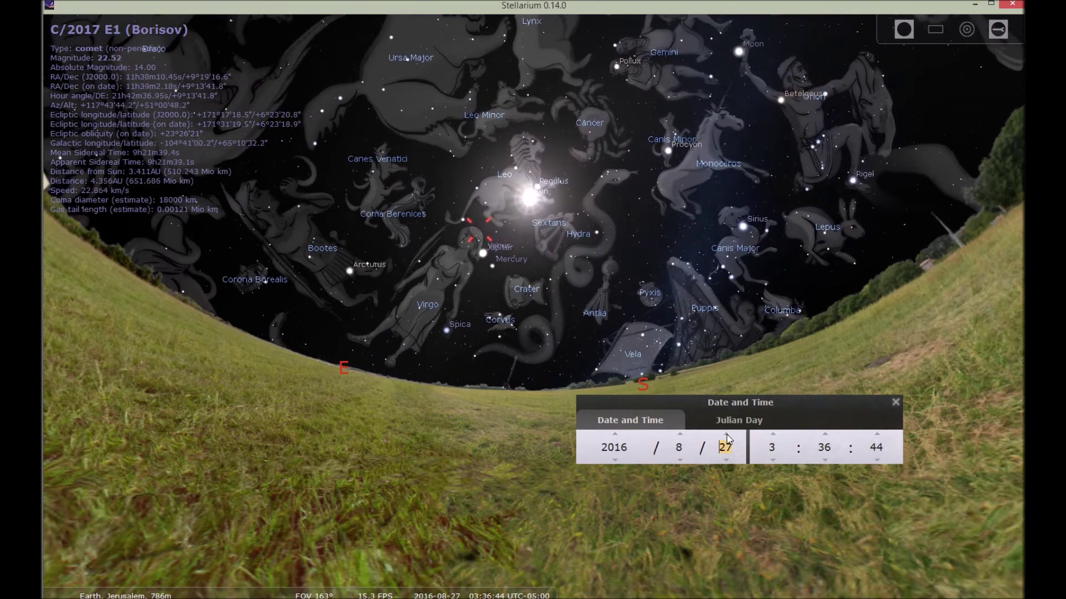
Step: Advance the month through September and October to 2016/11/28, panning west with Virgo
click(679, 434)
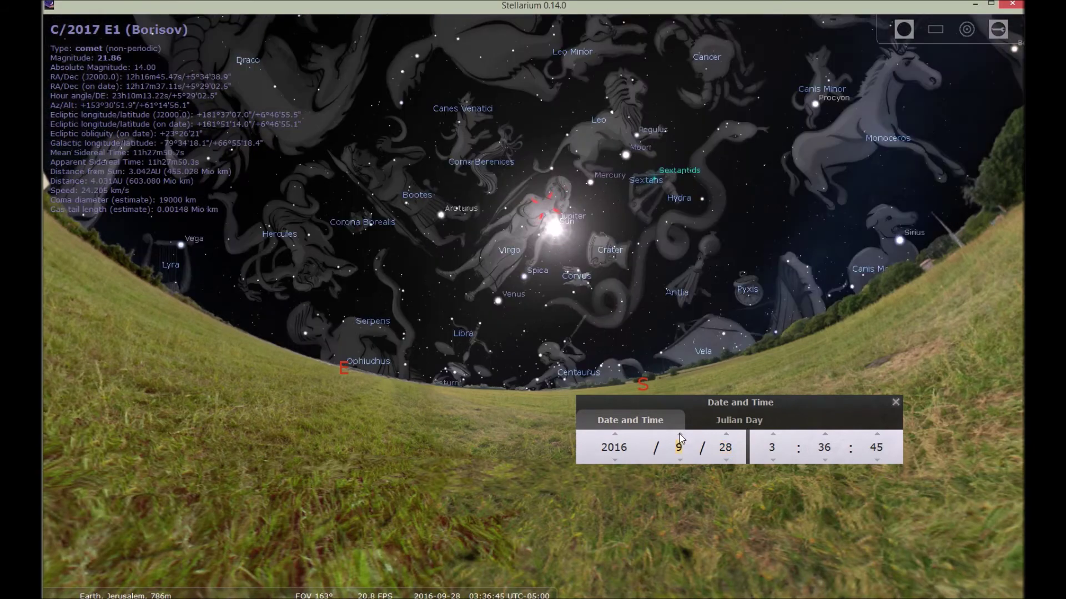
click(679, 434)
drag(701, 286, 545, 327)
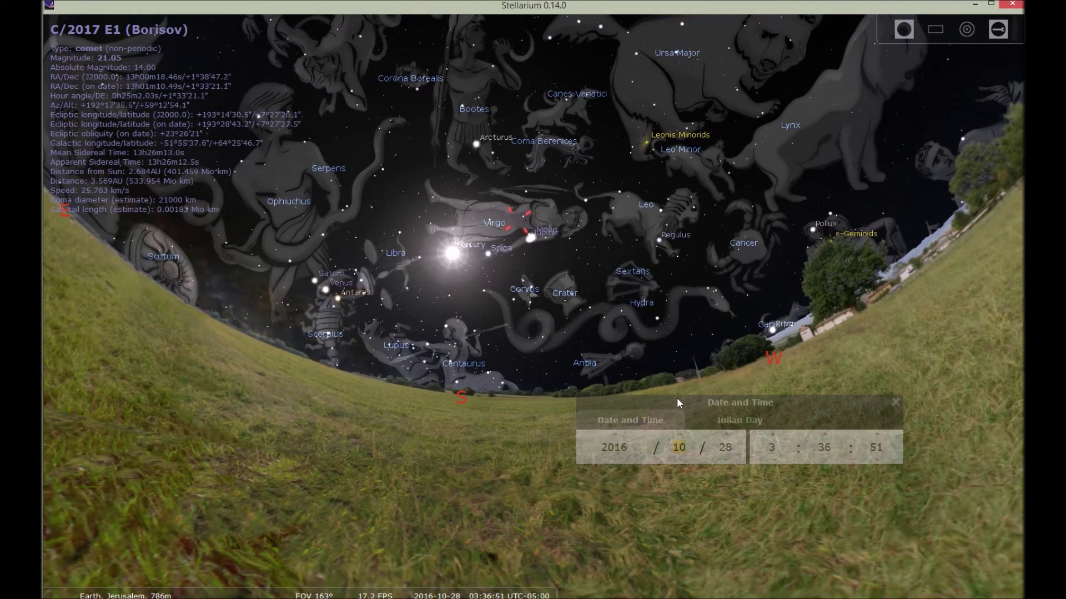
click(687, 434)
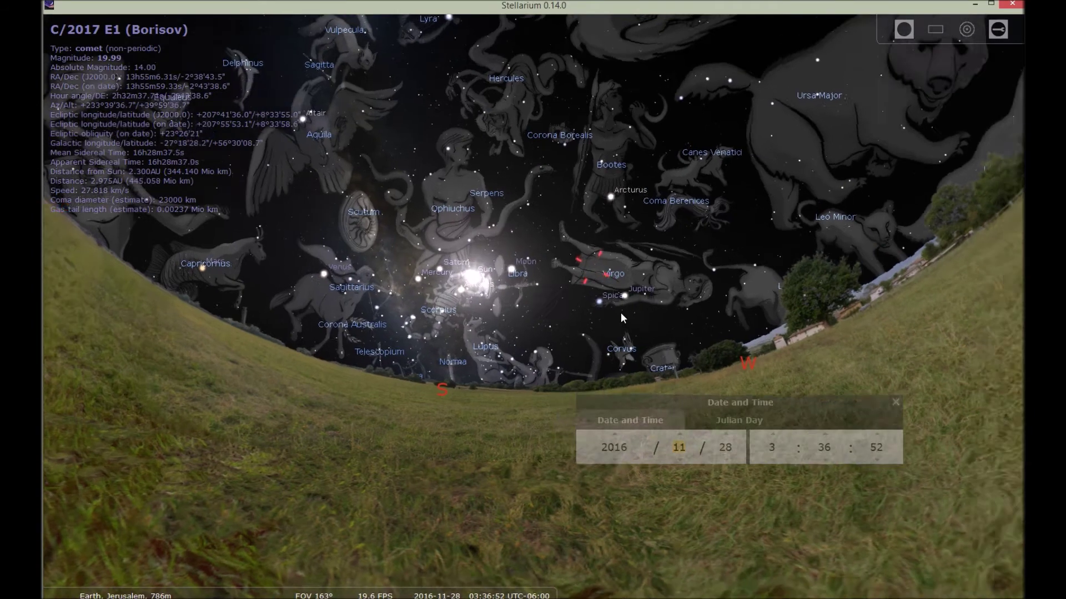
drag(621, 314, 527, 324)
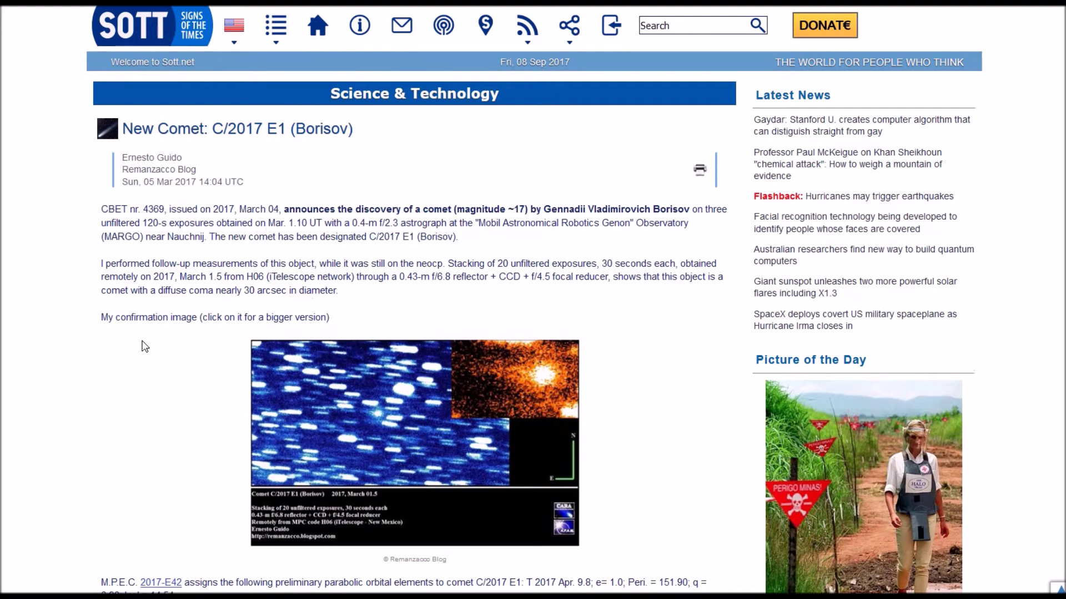
Step: Scroll through the SOTT.net 'New Comet: C/2017 E1 (Borisov)' article to the comet image and back to the title
scroll(61, 278, down, 4)
scroll(60, 279, up, 1)
scroll(60, 278, up, 3)
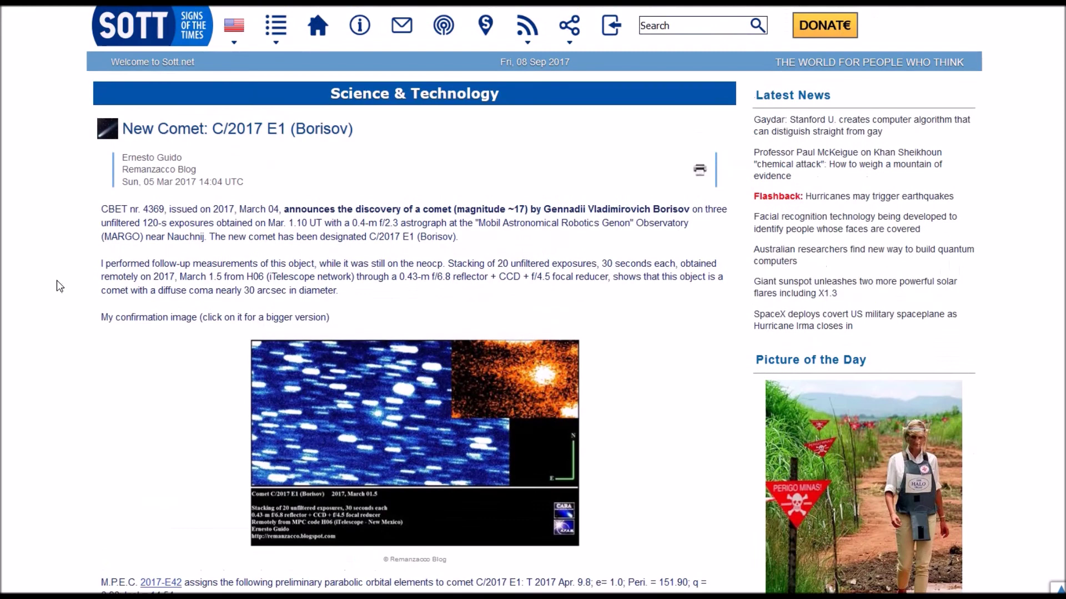